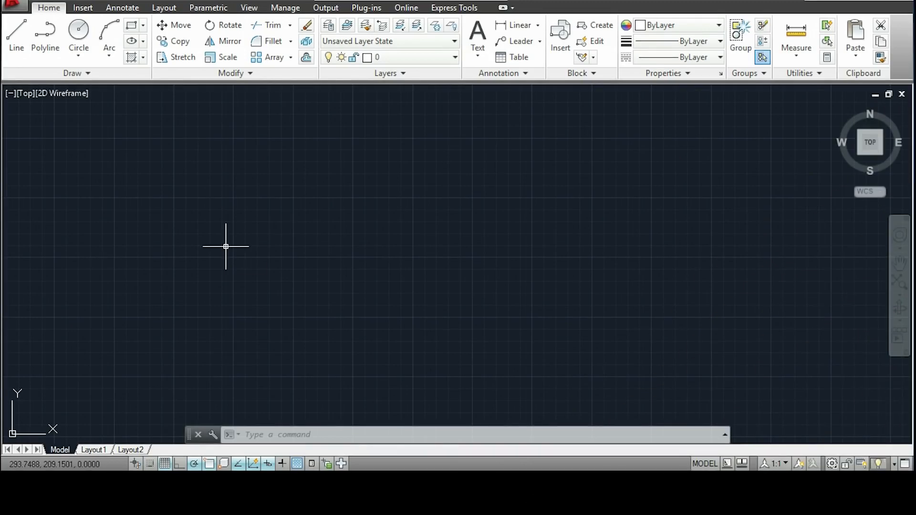
- Draw a short horizontal line in the empty drawing with the LINE command
{"action": "type", "text": "LINE"}
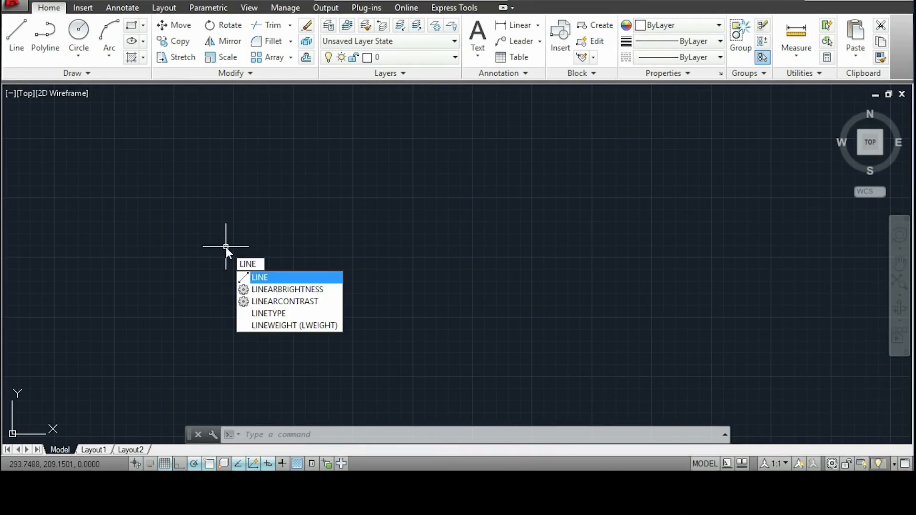
{"action": "key", "text": "Return"}
{"action": "left_click", "coordinate": [226, 246]}
{"action": "left_click", "coordinate": [337, 246]}
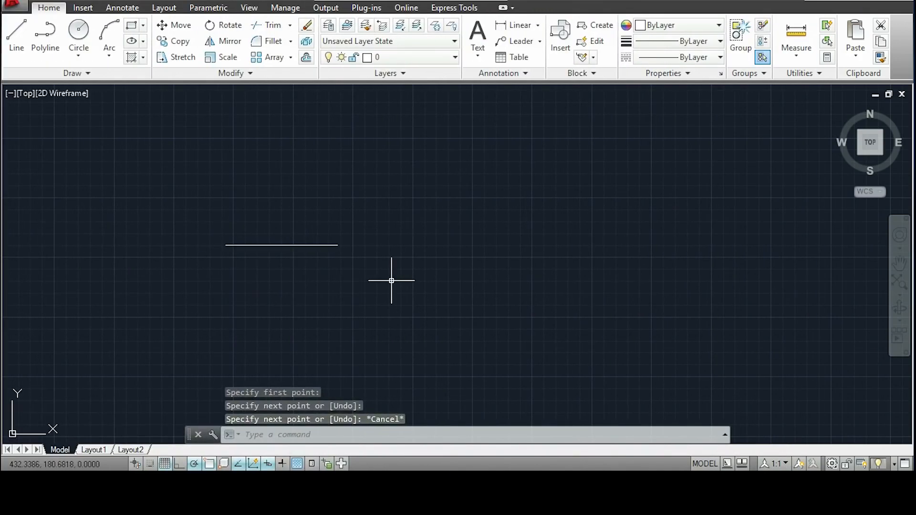
- View and dismiss the Options dialog using the OPTIONS command, and enter the MTEXT command name
{"action": "type", "text": "options"}
{"action": "key", "text": "Return"}
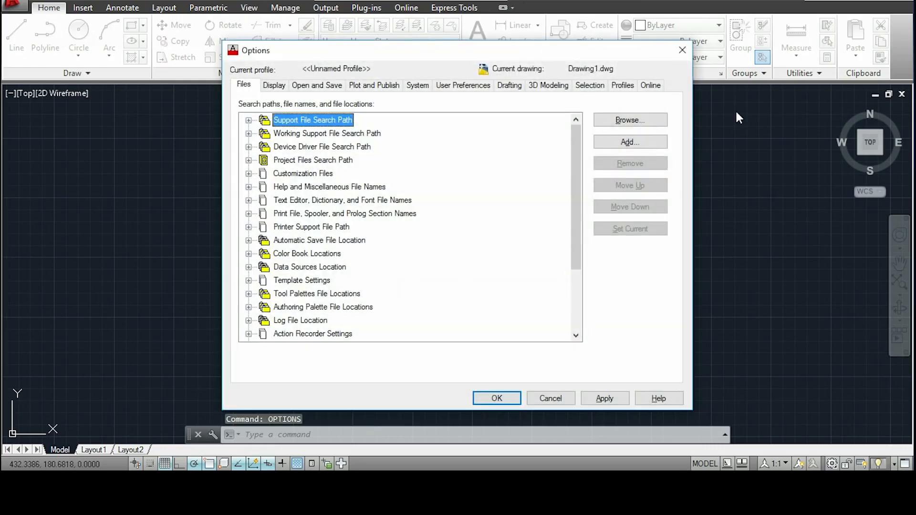
{"action": "key", "text": "Escape"}
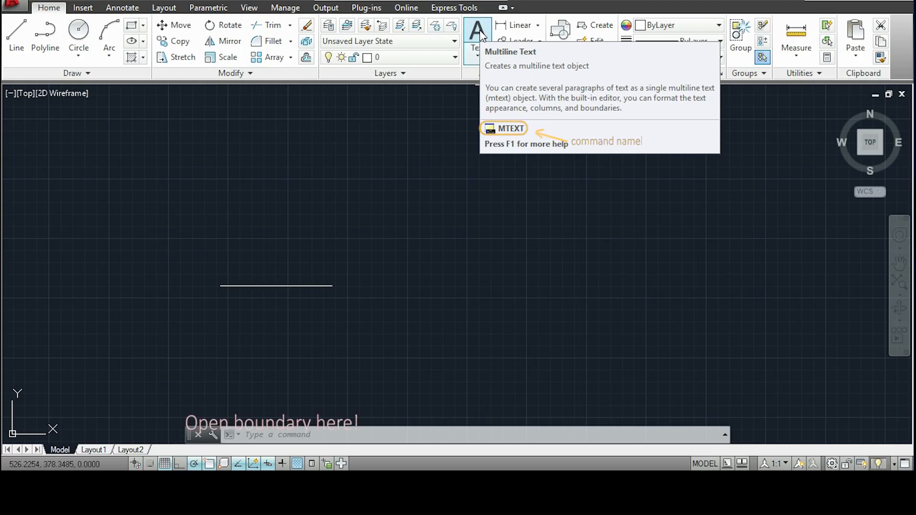
{"action": "type", "text": "MTEXT"}
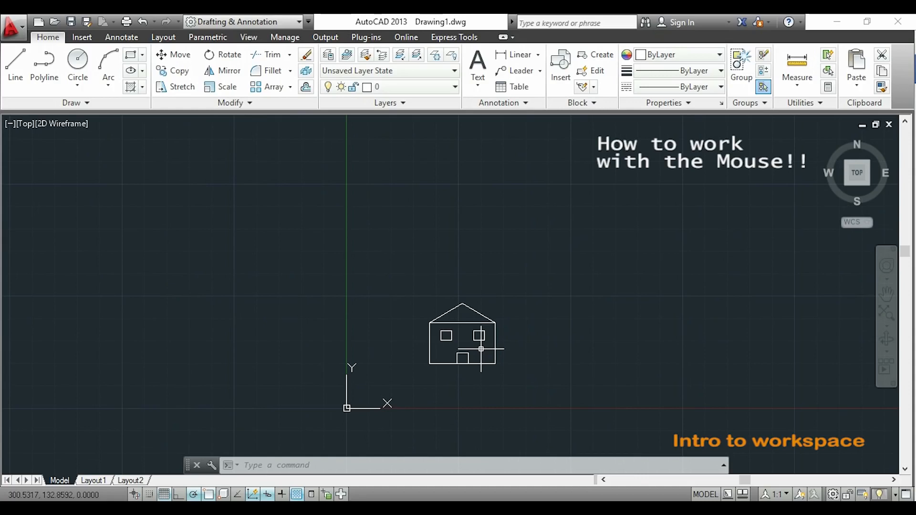
- View the house drawing at closer and wider zoom, shift it sideways, and bring up the drawing area's context menu
{"action": "scroll", "coordinate": [481, 349], "scroll_direction": "up", "scroll_amount": 2}
{"action": "scroll", "coordinate": [481, 348], "scroll_direction": "up", "scroll_amount": 6}
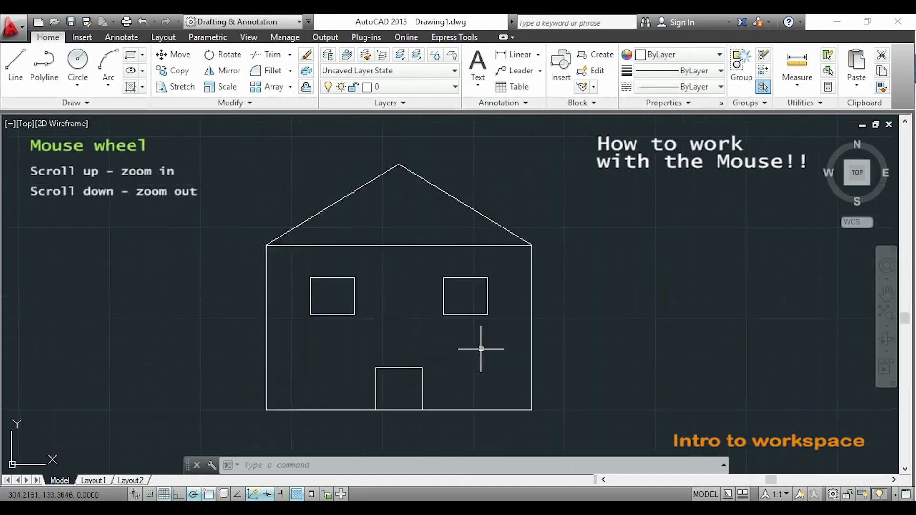
{"action": "scroll", "coordinate": [518, 245], "scroll_direction": "down", "scroll_amount": 6}
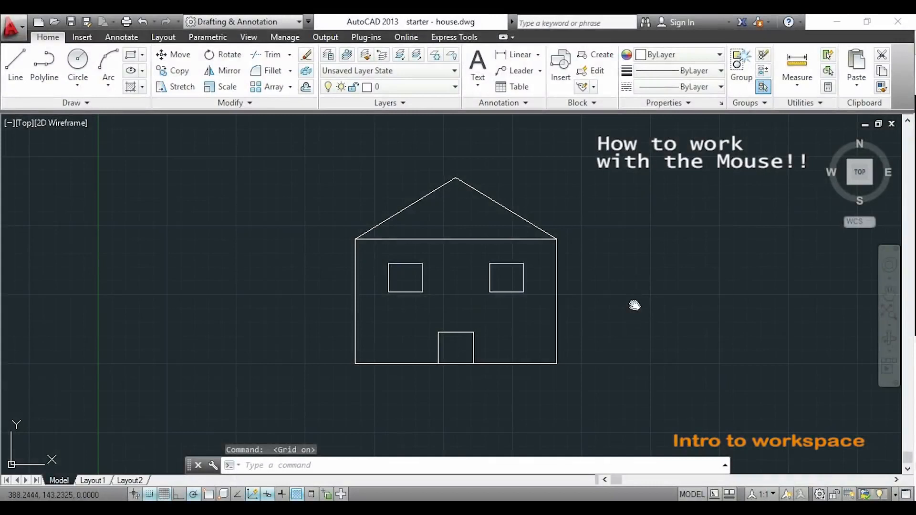
{"action": "mouse_move", "coordinate": [634, 305]}
{"action": "middle_mouse_down"}
{"action": "mouse_move", "coordinate": [404, 299]}
{"action": "mouse_move", "coordinate": [409, 345]}
{"action": "mouse_move", "coordinate": [513, 402]}
{"action": "mouse_move", "coordinate": [622, 385]}
{"action": "mouse_move", "coordinate": [699, 321]}
{"action": "mouse_move", "coordinate": [675, 276]}
{"action": "mouse_move", "coordinate": [558, 264]}
{"action": "mouse_move", "coordinate": [520, 301]}
{"action": "middle_mouse_up"}
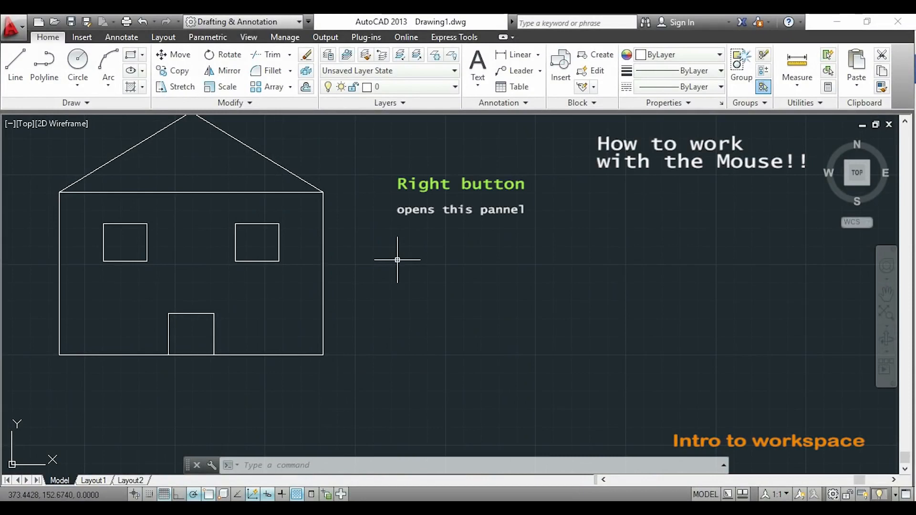
{"action": "right_click", "coordinate": [397, 260]}
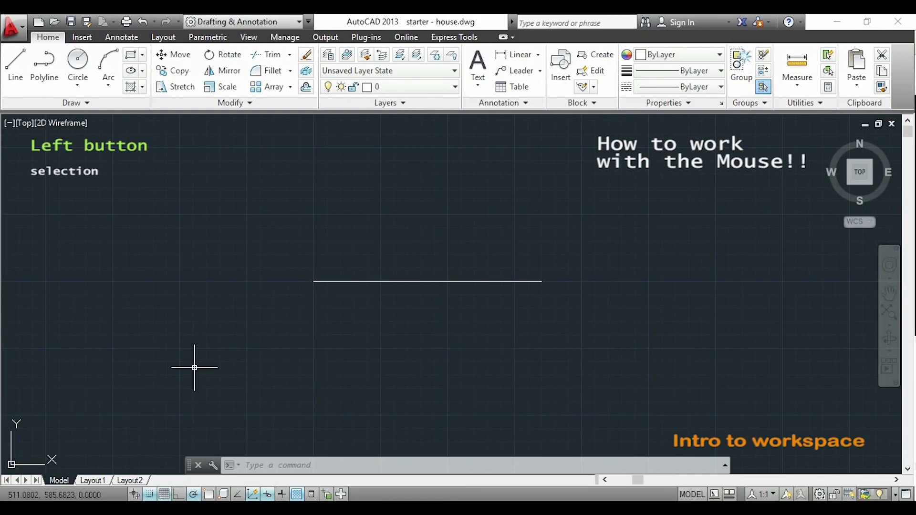
- Select the horizontal line with a left-to-right window that fully encloses it, and clear the selection
{"action": "left_click", "coordinate": [179, 348]}
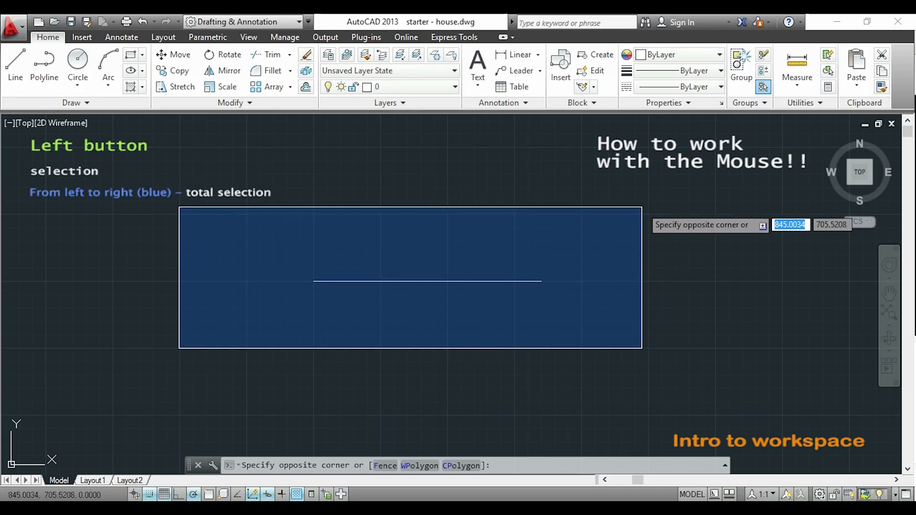
{"action": "left_click", "coordinate": [642, 207]}
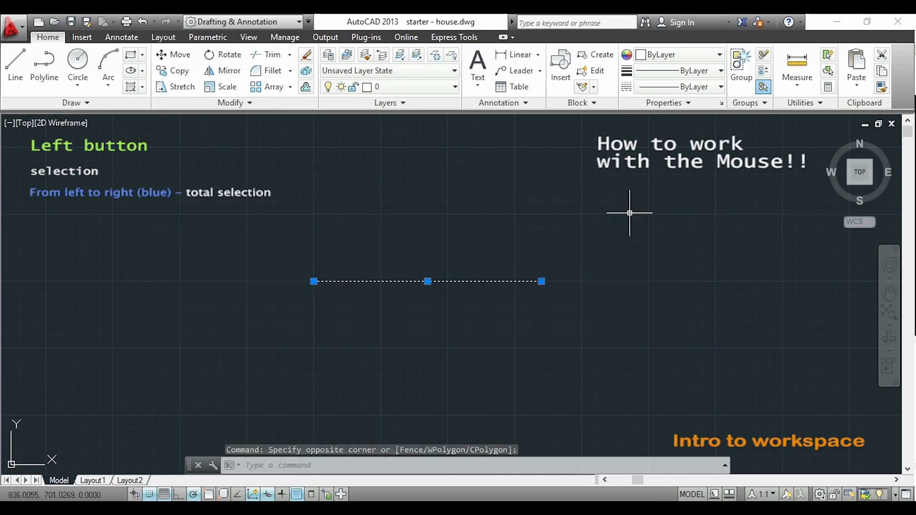
{"action": "key", "text": "Escape"}
- Try to select the horizontal line with left-to-right windows that enclose only its left end
{"action": "left_click", "coordinate": [260, 334]}
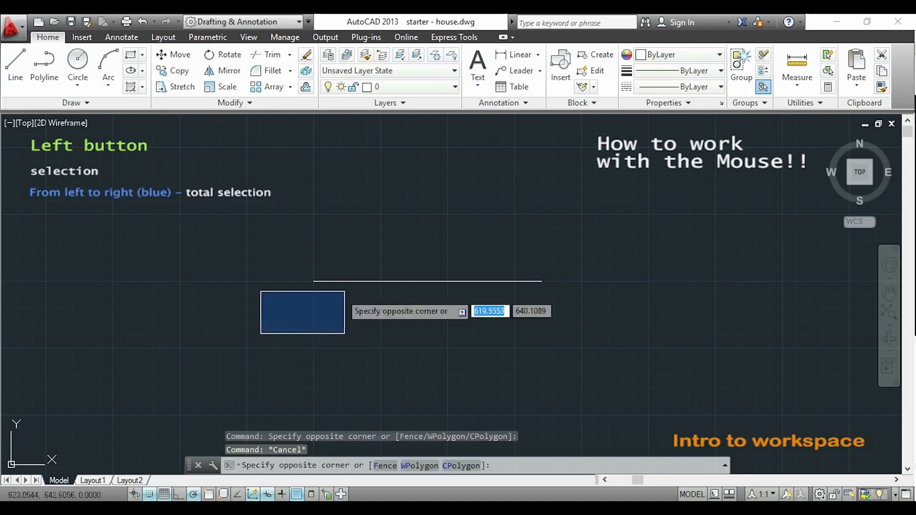
{"action": "left_click", "coordinate": [381, 253]}
{"action": "left_click", "coordinate": [272, 325]}
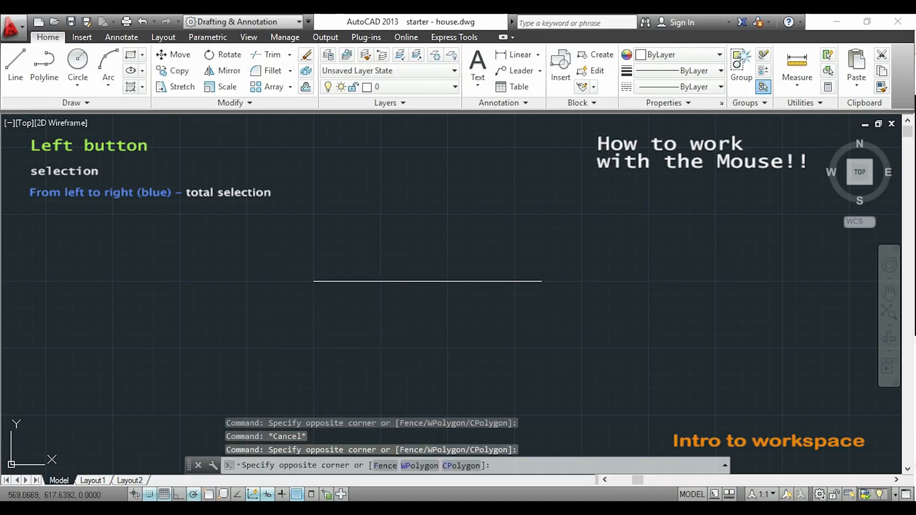
{"action": "left_click", "coordinate": [371, 250]}
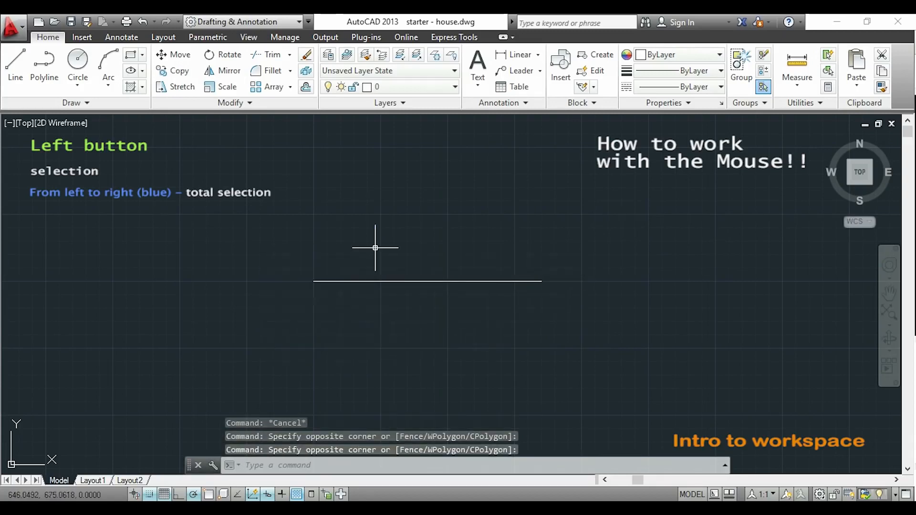
{"action": "left_click", "coordinate": [247, 324]}
{"action": "key", "text": "Escape"}
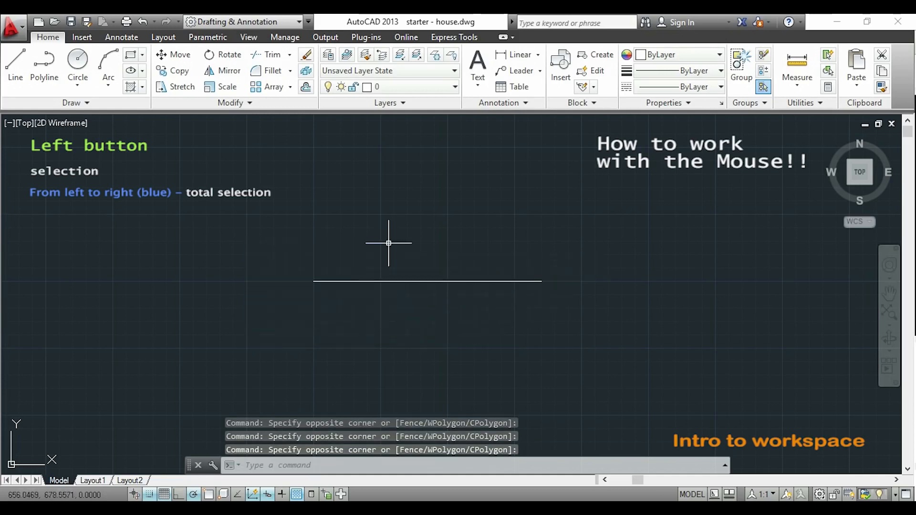
- Select the horizontal line with a right-to-left crossing window over its right end, and clear the selection
{"action": "left_click", "coordinate": [606, 331]}
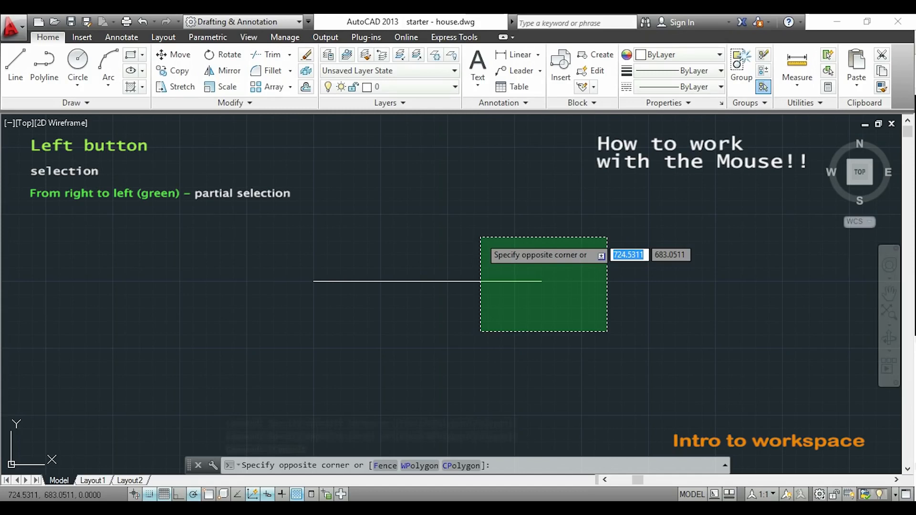
{"action": "left_click", "coordinate": [480, 237]}
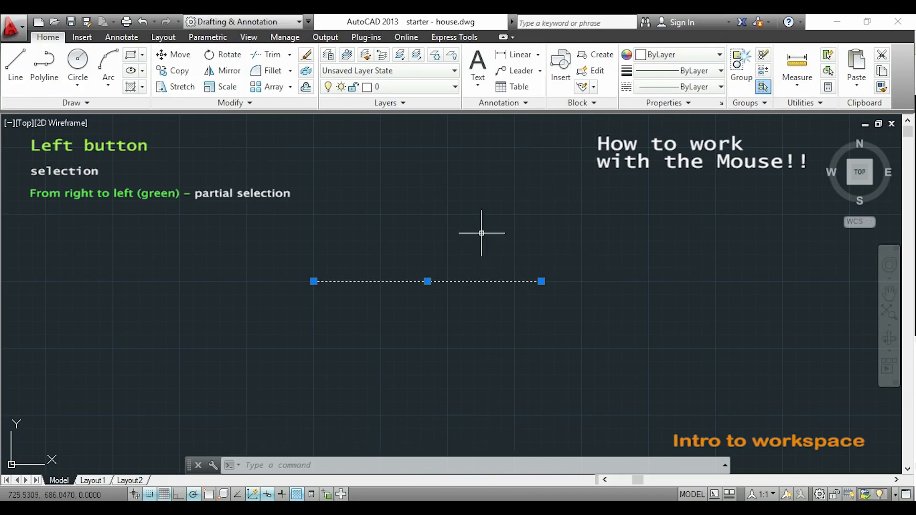
{"action": "key", "text": "Escape"}
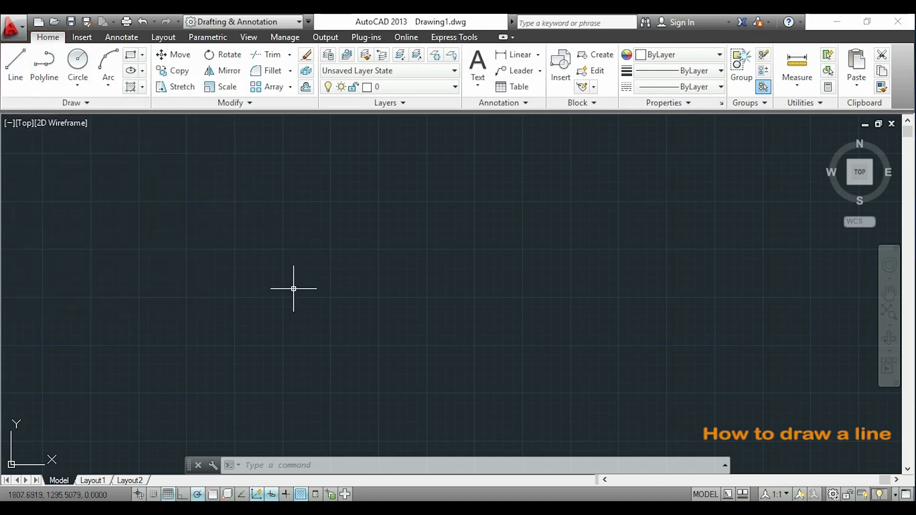
- Draw a single freehand line sloping gently down to the right across the middle of the empty drawing
{"action": "type", "text": "LINE"}
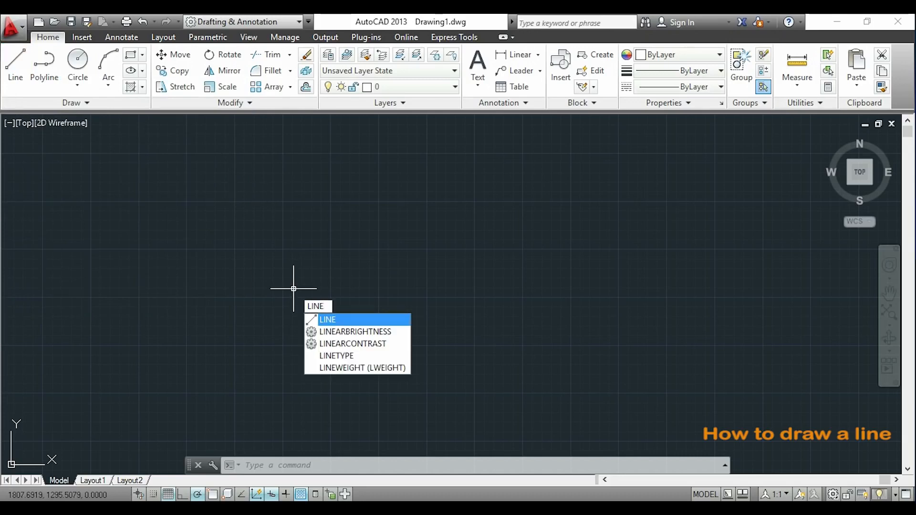
{"action": "key", "text": "Return"}
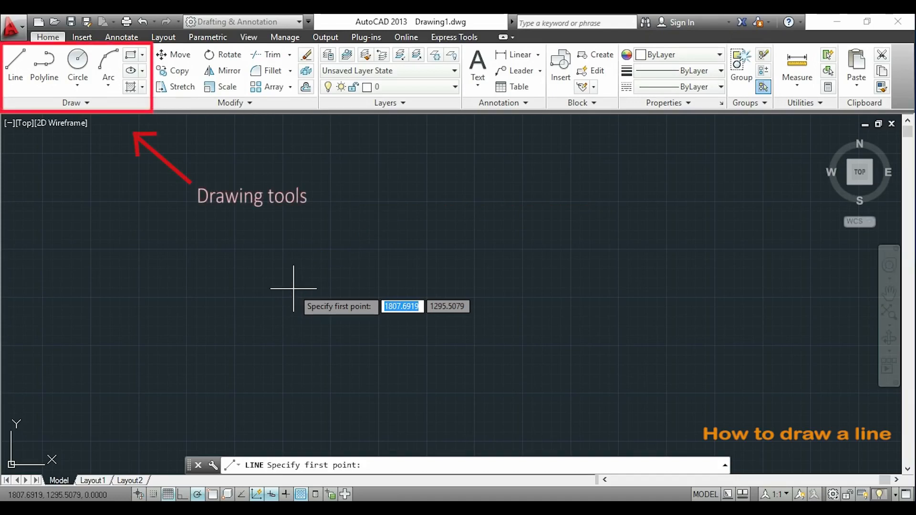
{"action": "left_click", "coordinate": [283, 249]}
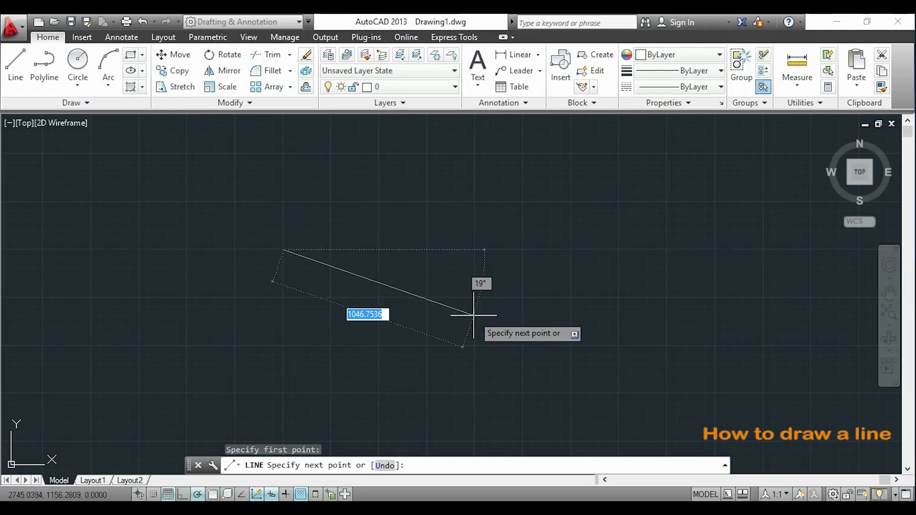
{"action": "left_click", "coordinate": [504, 288]}
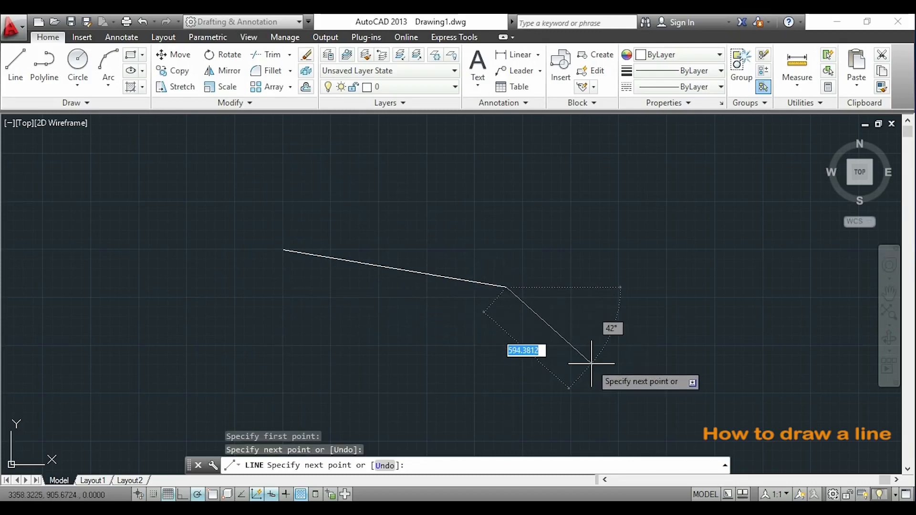
{"action": "key", "text": "Escape"}
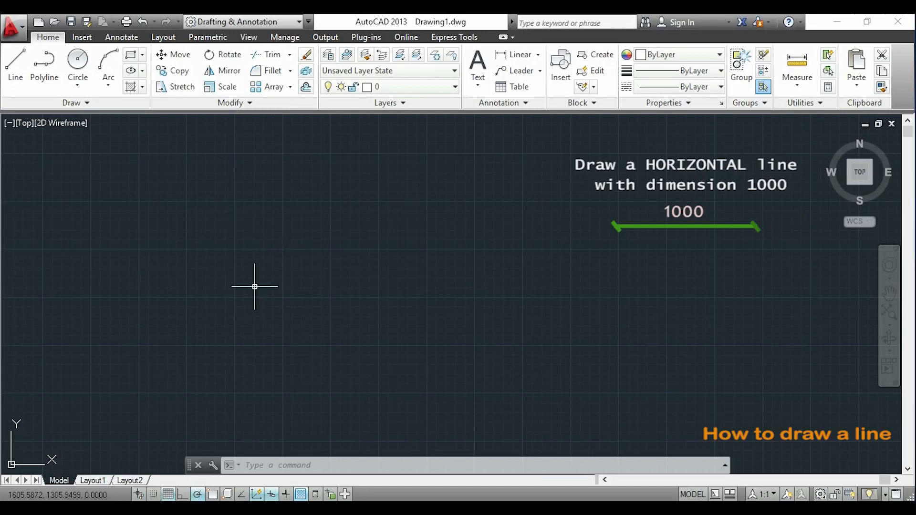
- Draw a single horizontal line 1000 units long, running right from a point near the middle of the drawing
{"action": "key", "text": "l"}
{"action": "key", "text": "Return"}
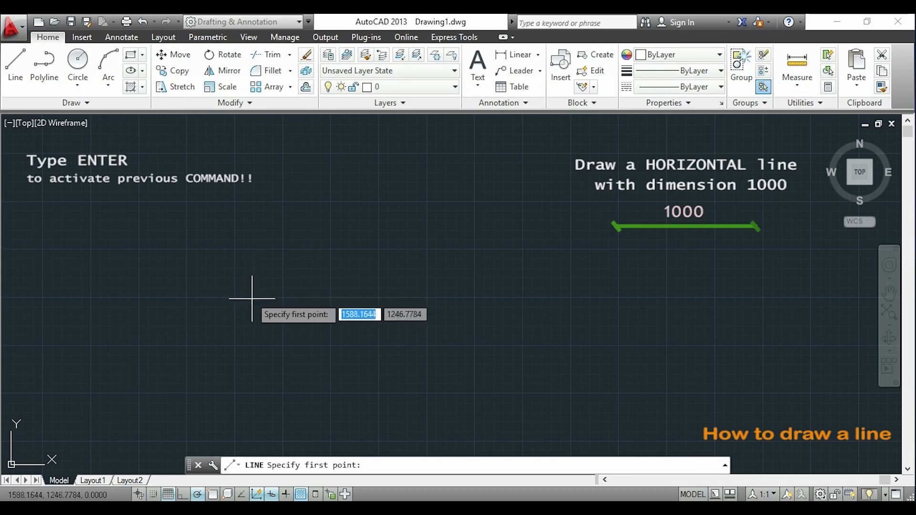
{"action": "left_click", "coordinate": [312, 279]}
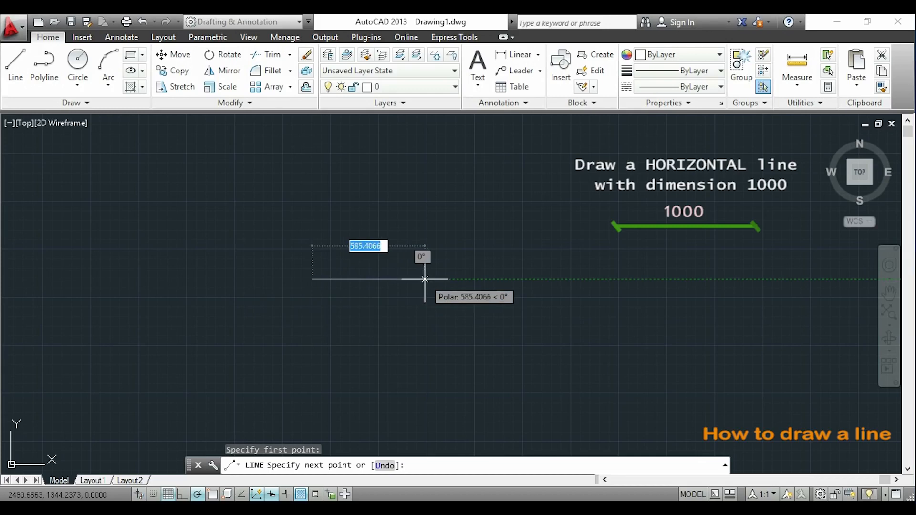
{"action": "type", "text": "1000"}
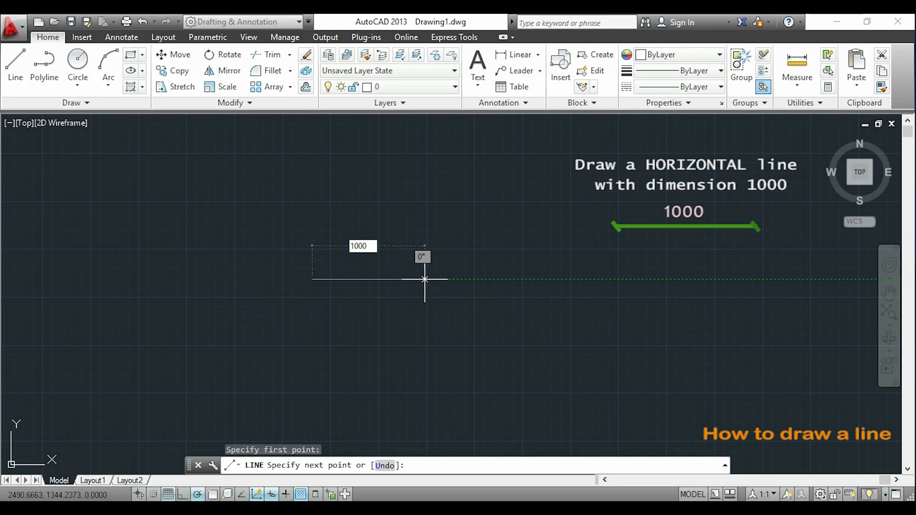
{"action": "key", "text": "Return"}
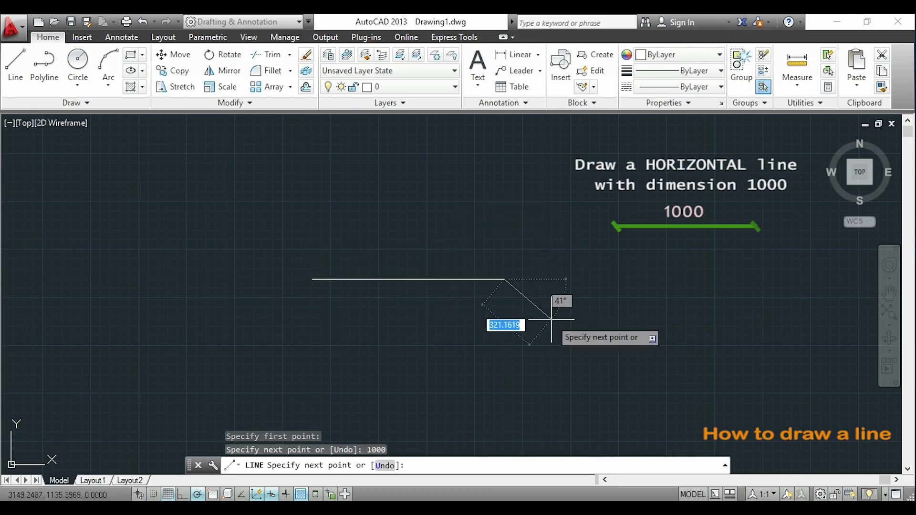
{"action": "key", "text": "Escape"}
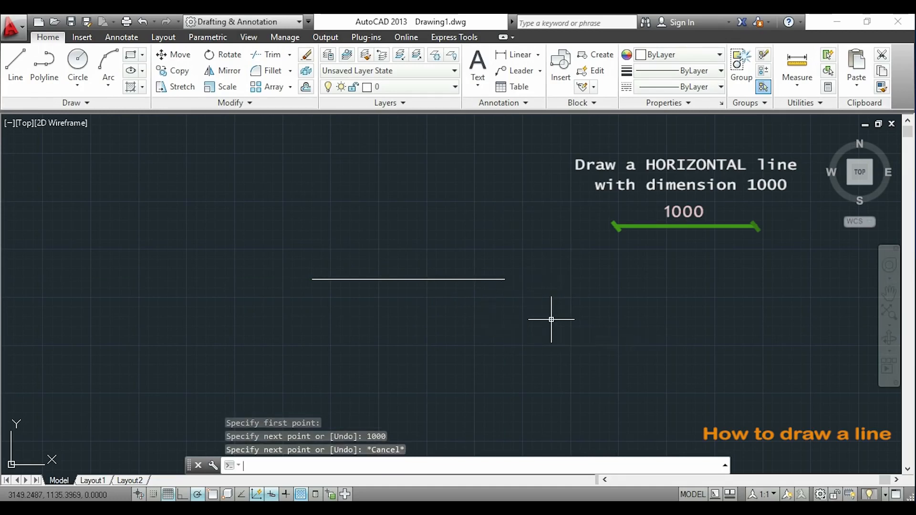
- Examine the 1000-unit horizontal line up close by selecting it, and clear the selection
{"action": "scroll", "coordinate": [426, 266], "scroll_direction": "up", "scroll_amount": 5}
{"action": "mouse_move", "coordinate": [358, 287]}
{"action": "middle_mouse_down"}
{"action": "mouse_move", "coordinate": [342, 288]}
{"action": "mouse_move", "coordinate": [397, 262]}
{"action": "middle_mouse_up"}
{"action": "left_click", "coordinate": [410, 294]}
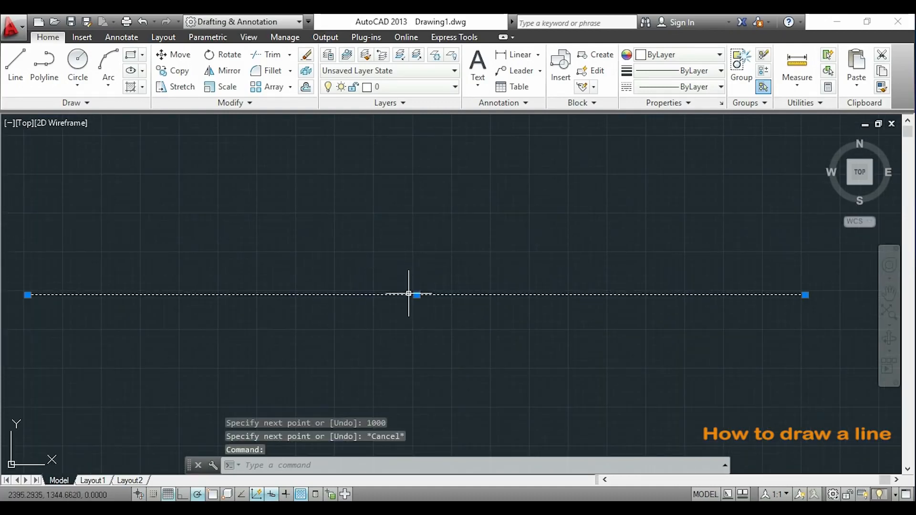
{"action": "key", "text": "Escape"}
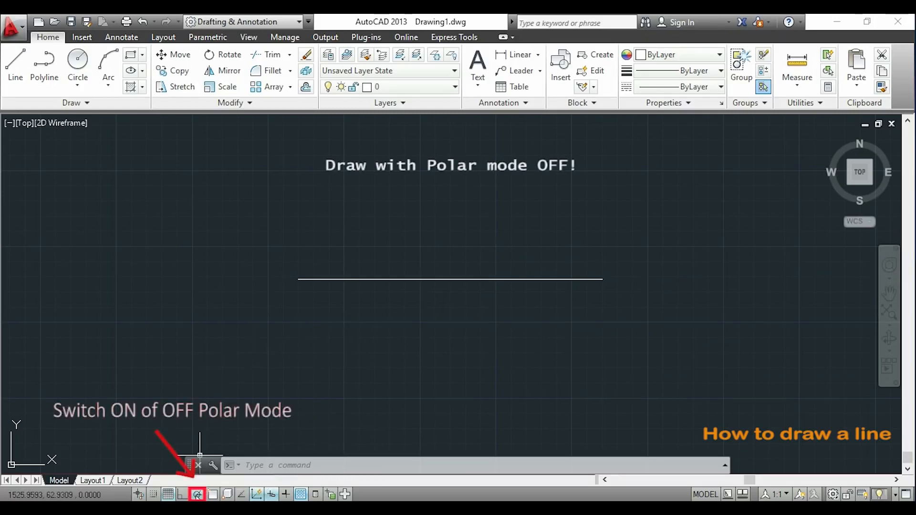
- Turn off polar tracking and draw a nearly horizontal freehand line below the 1000-unit line
{"action": "left_click", "coordinate": [197, 495]}
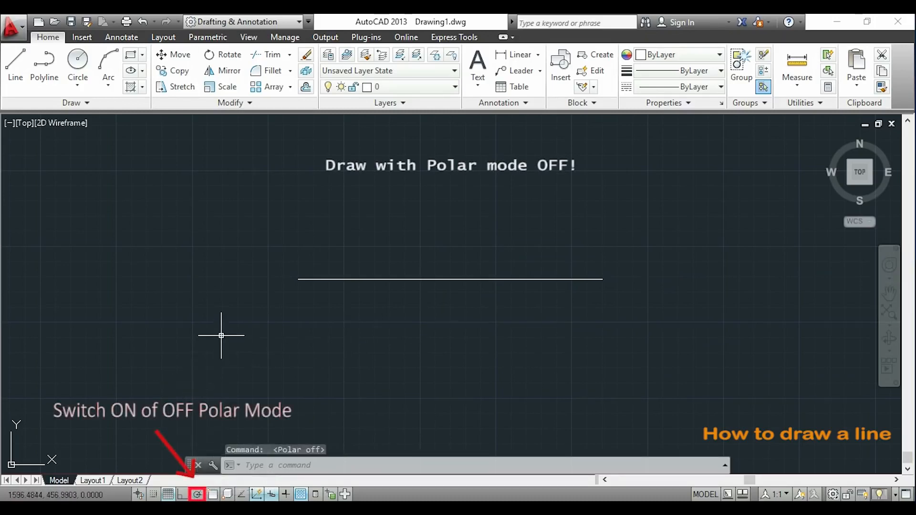
{"action": "type", "text": "l"}
{"action": "key", "text": "Return"}
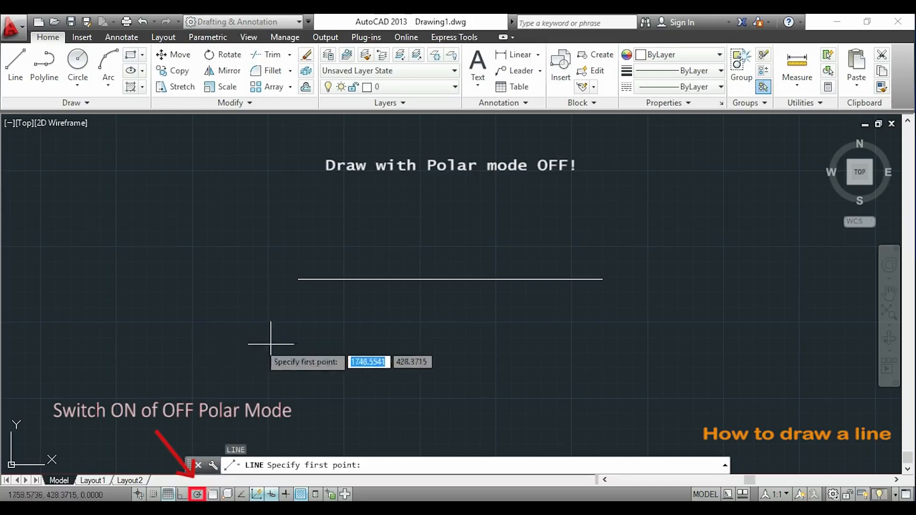
{"action": "left_click", "coordinate": [289, 343]}
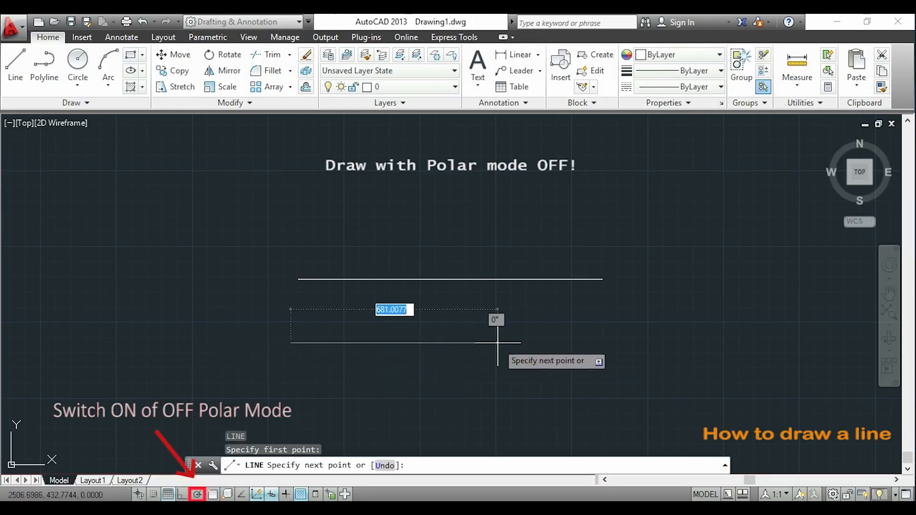
{"action": "left_click", "coordinate": [572, 342]}
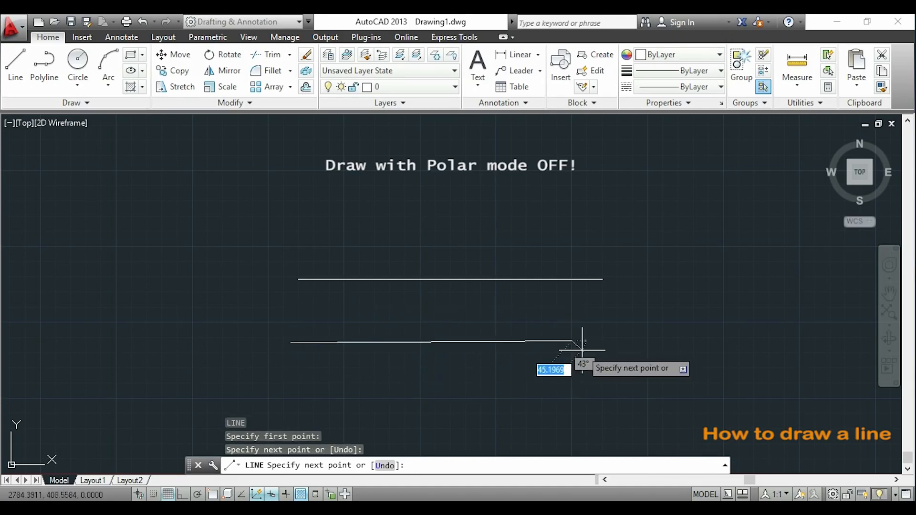
{"action": "key", "text": "Escape"}
{"action": "scroll", "coordinate": [518, 347], "scroll_direction": "up", "scroll_amount": 3}
{"action": "scroll", "coordinate": [508, 348], "scroll_direction": "down", "scroll_amount": 3}
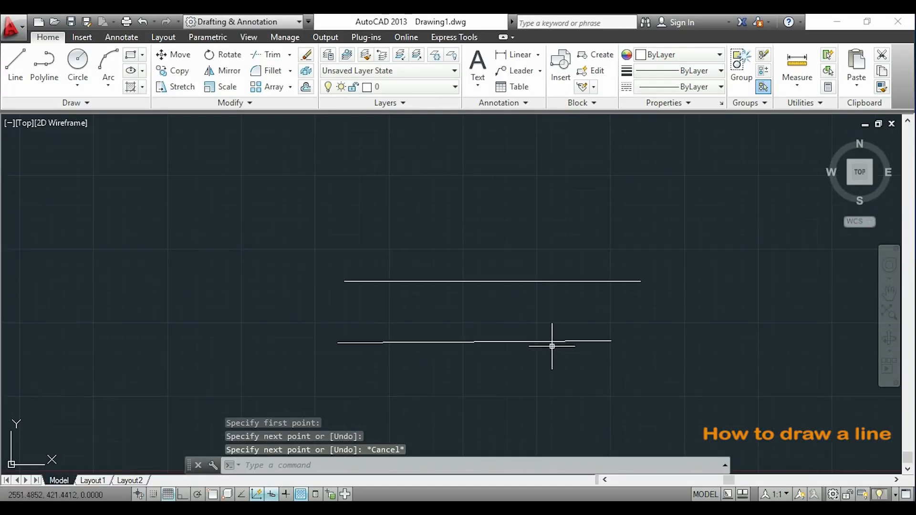
- Delete the nearly horizontal freehand line below the 1000-unit line and turn on Ortho mode
{"action": "left_click", "coordinate": [603, 341]}
{"action": "key", "text": "Delete"}
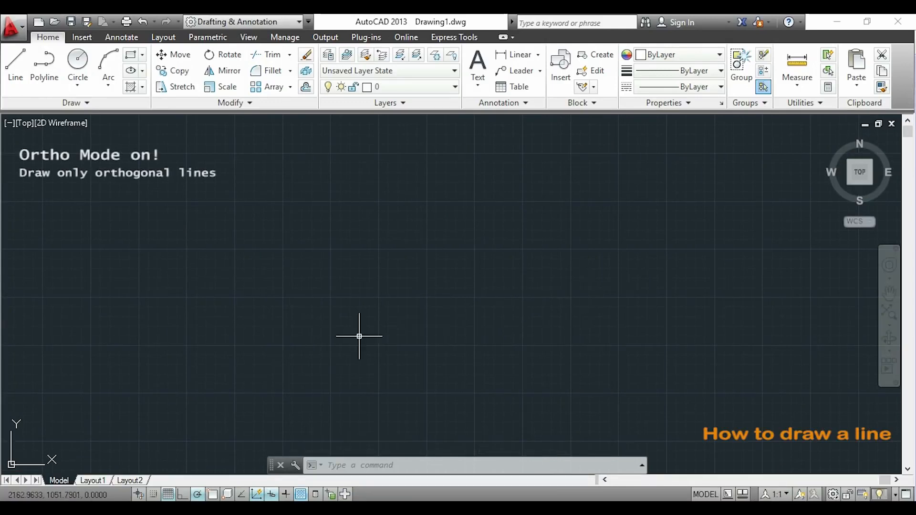
{"action": "left_click", "coordinate": [183, 494]}
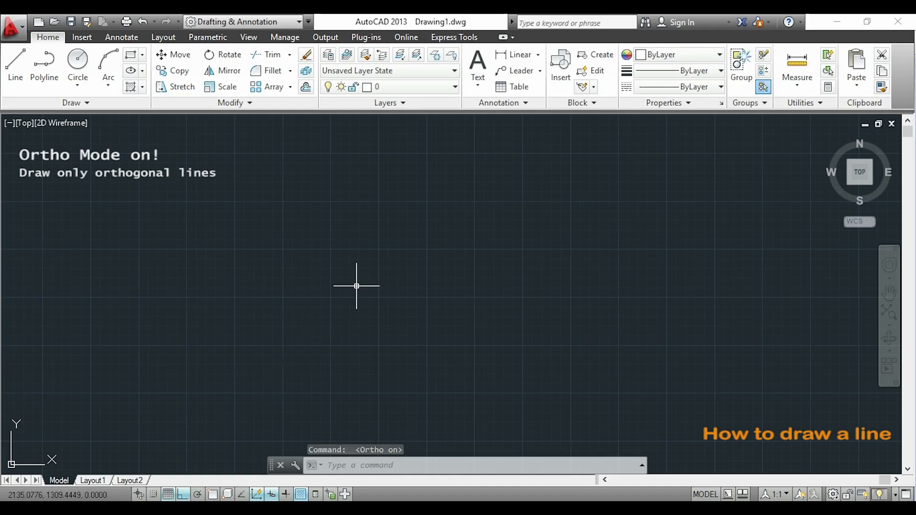
- Start a line near the middle of the drawing with segments 100 units to the right and 200 units straight down
{"action": "type", "text": "LI"}
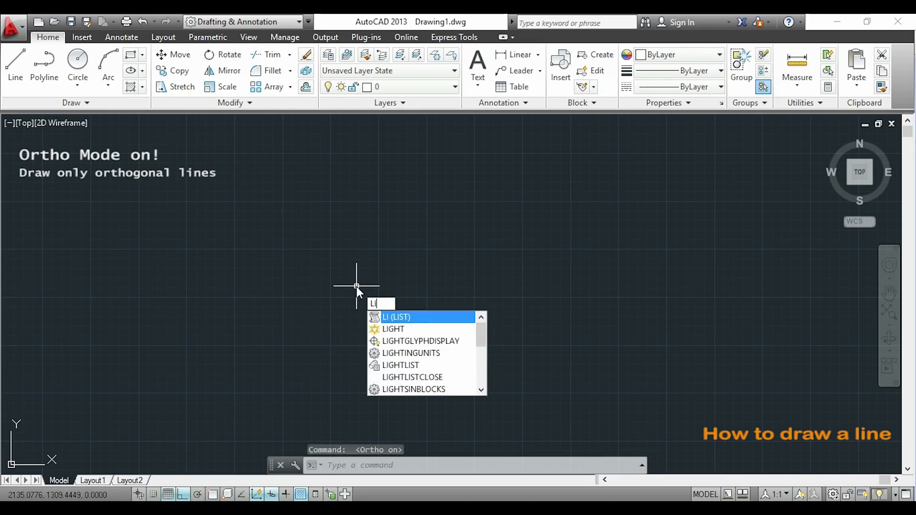
{"action": "type", "text": "NE"}
{"action": "key", "text": "Return"}
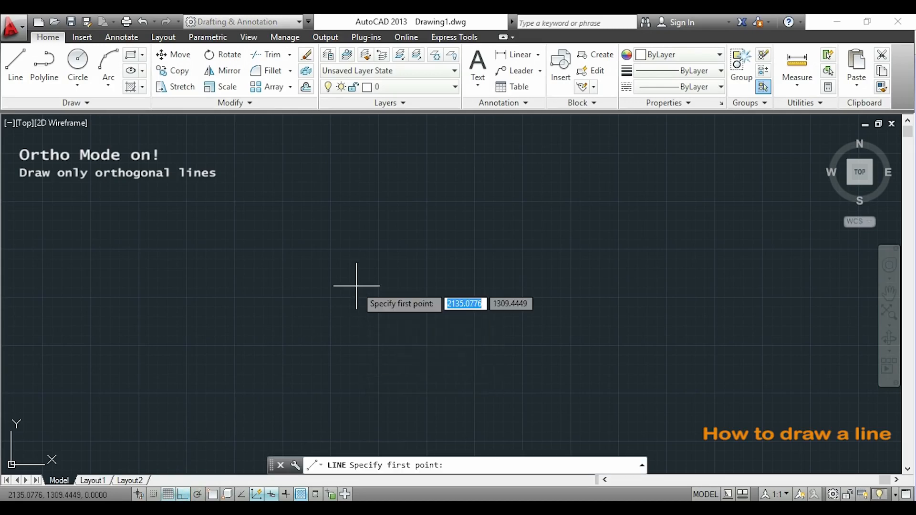
{"action": "left_click", "coordinate": [357, 286]}
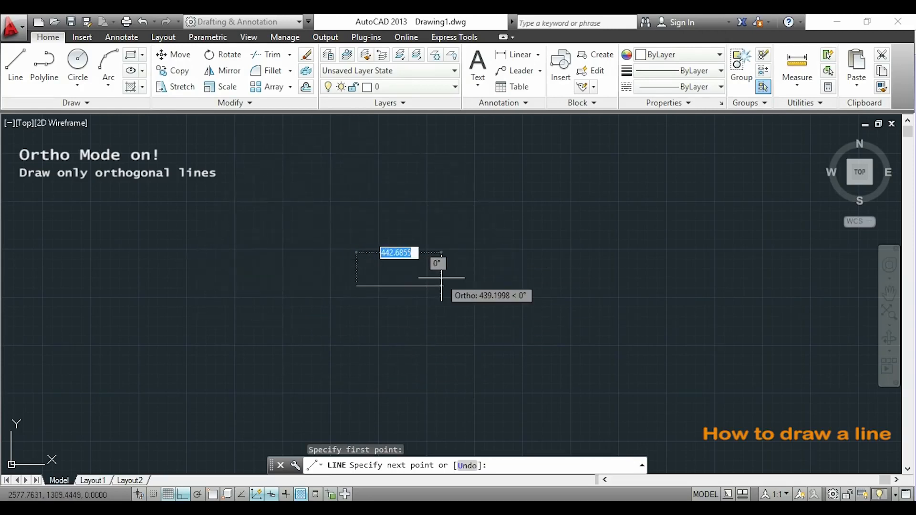
{"action": "type", "text": "100"}
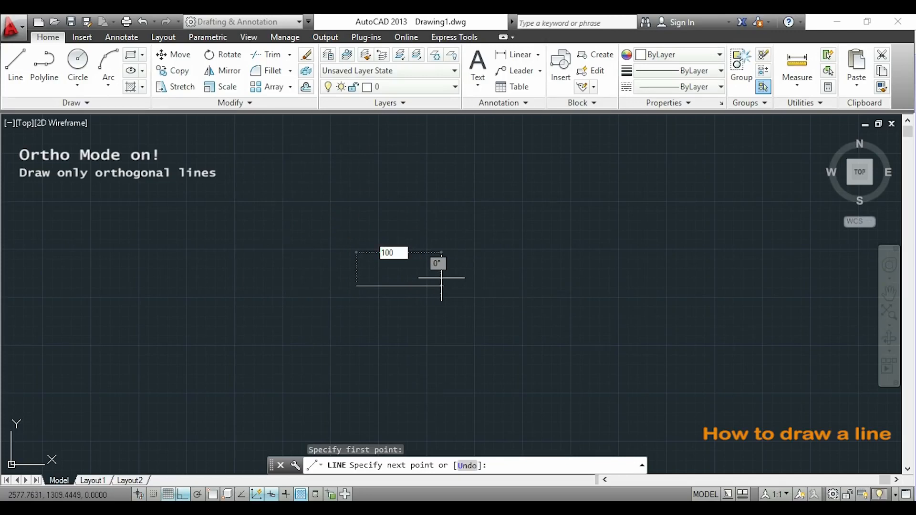
{"action": "key", "text": "Return"}
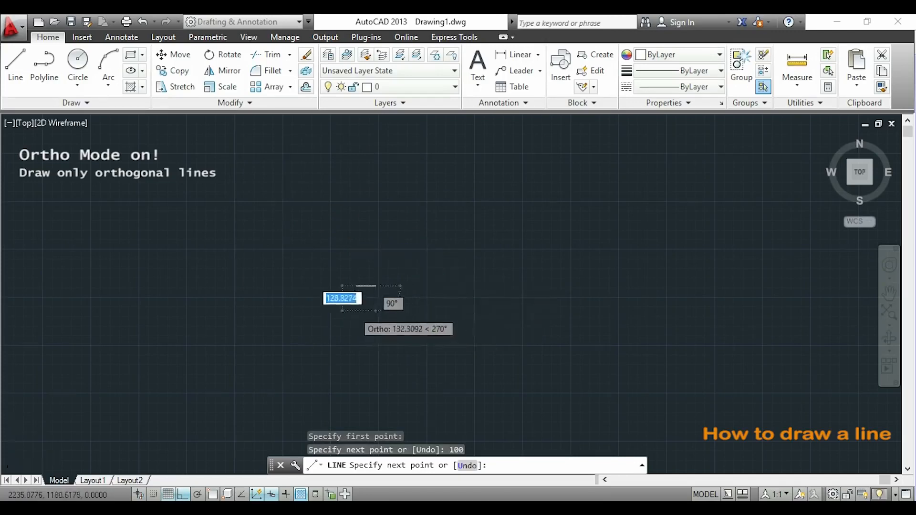
{"action": "scroll", "coordinate": [354, 318], "scroll_direction": "up", "scroll_amount": 5}
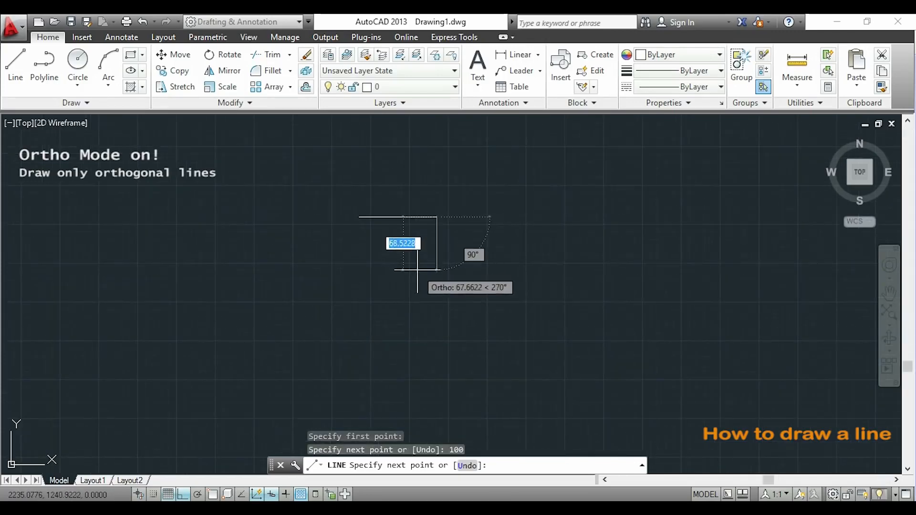
{"action": "type", "text": "200"}
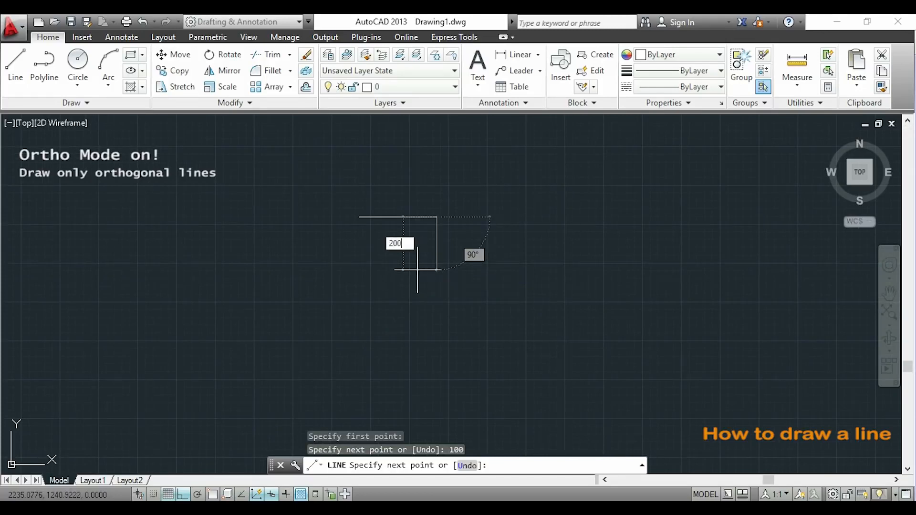
{"action": "key", "text": "Return"}
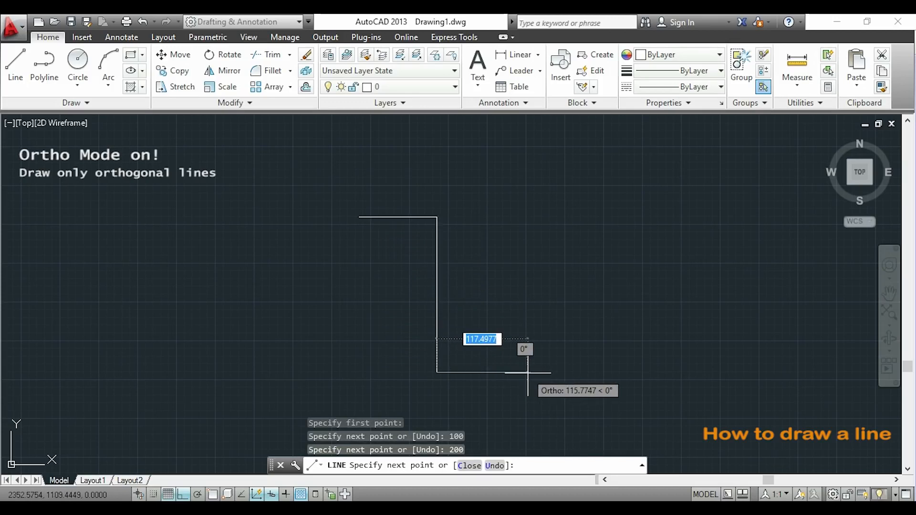
- Continue the outline 100 units right, 300 up, 200 left and 100 down to its start point
{"action": "type", "text": "100"}
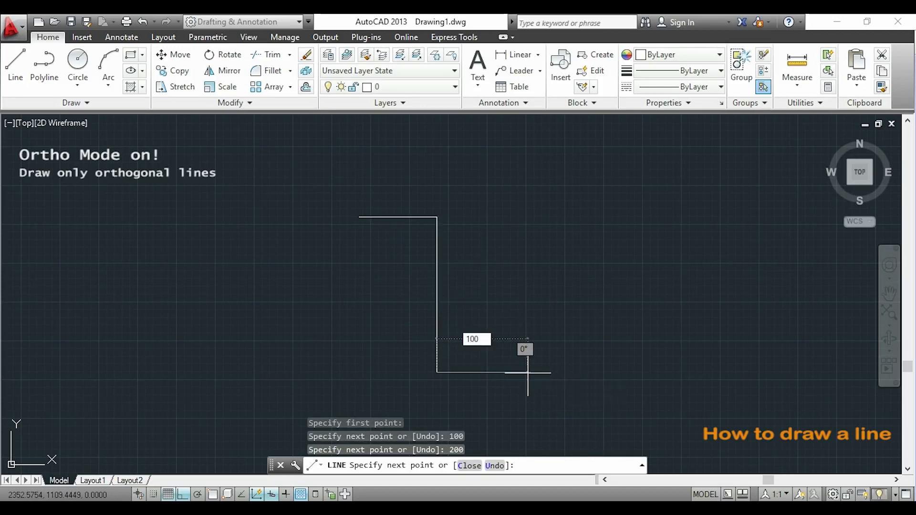
{"action": "key", "text": "Return"}
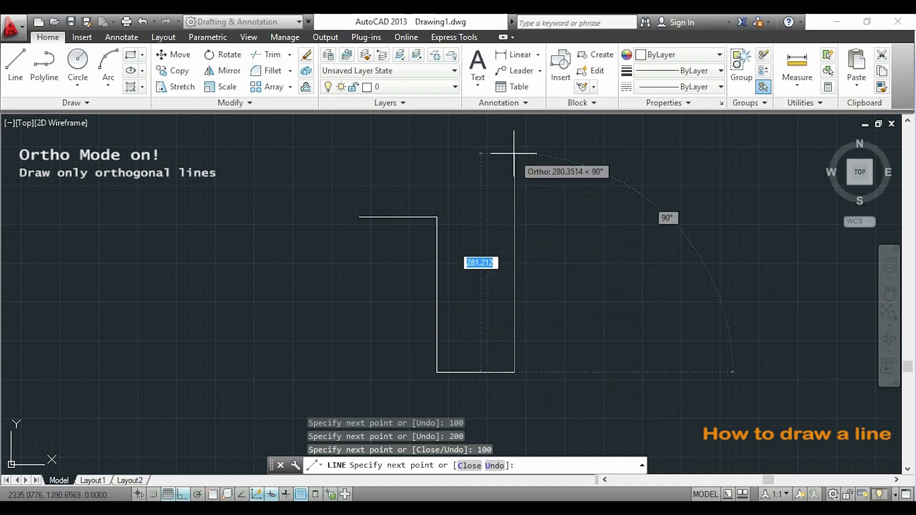
{"action": "type", "text": "300"}
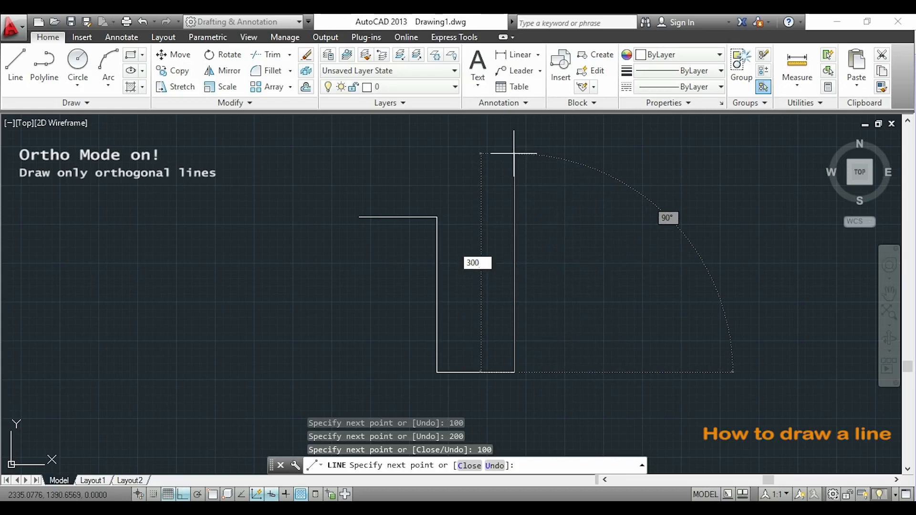
{"action": "key", "text": "Return"}
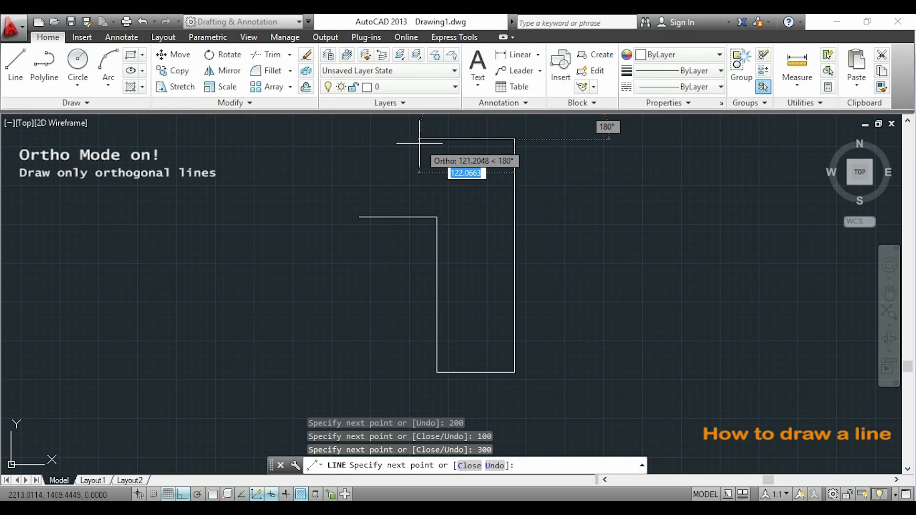
{"action": "type", "text": "200"}
{"action": "key", "text": "Return"}
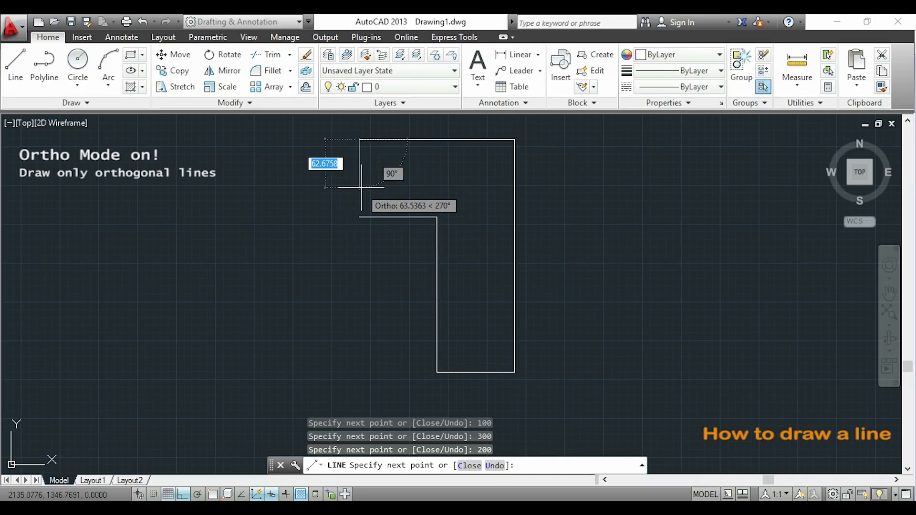
{"action": "type", "text": "100"}
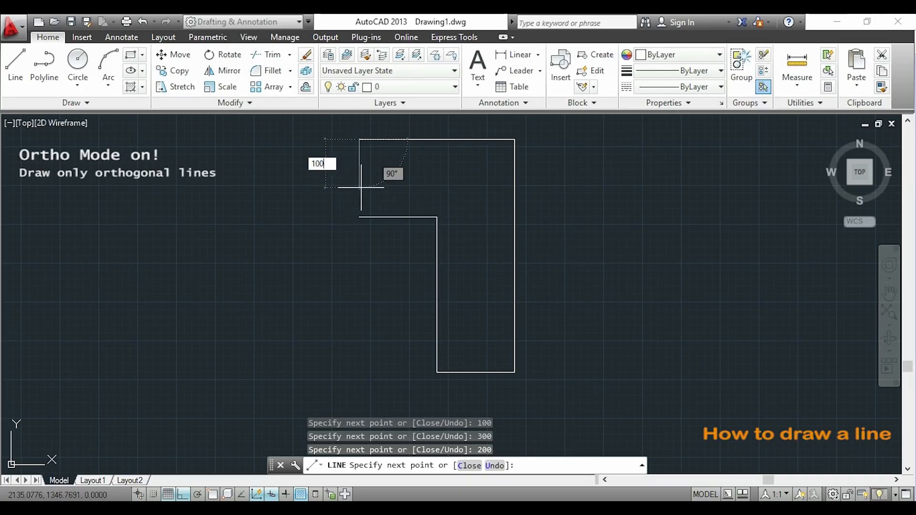
{"action": "key", "text": "Return"}
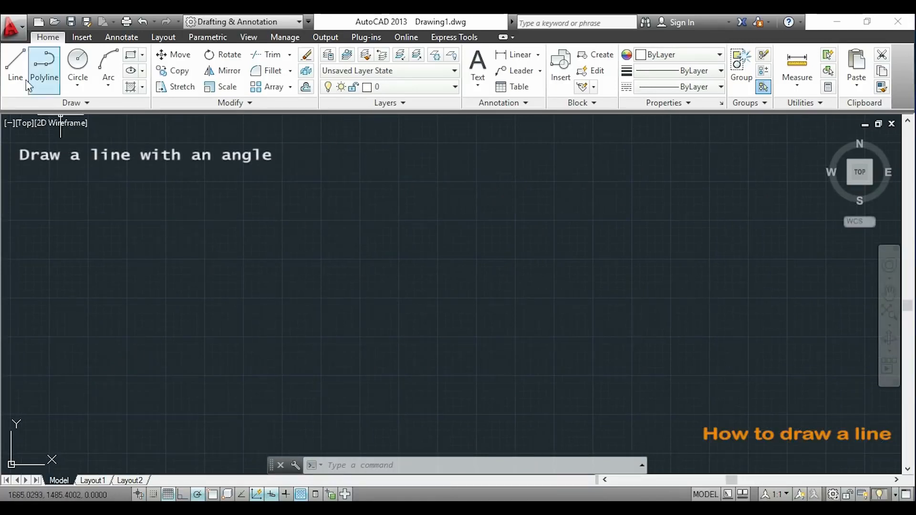
- Draw a 200-unit horizontal line segment running right from a point left of the drawing's middle
{"action": "left_click", "coordinate": [16, 63]}
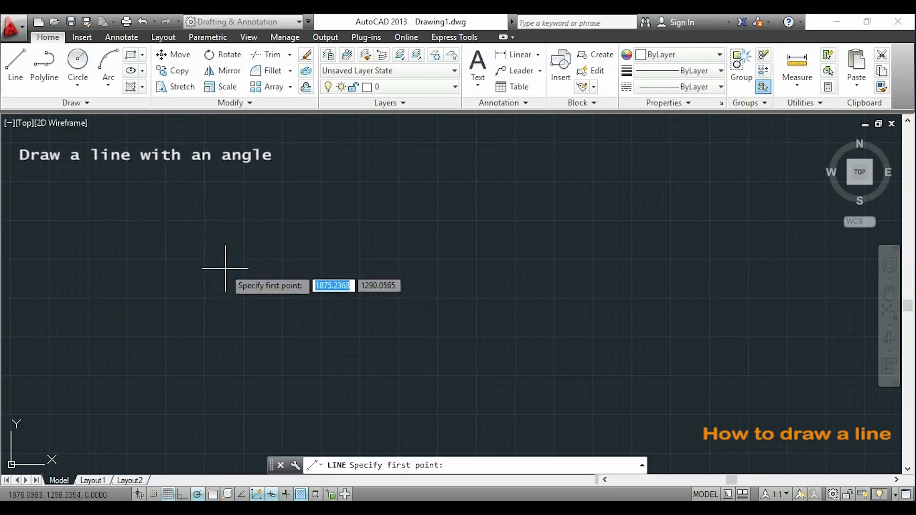
{"action": "left_click", "coordinate": [268, 299]}
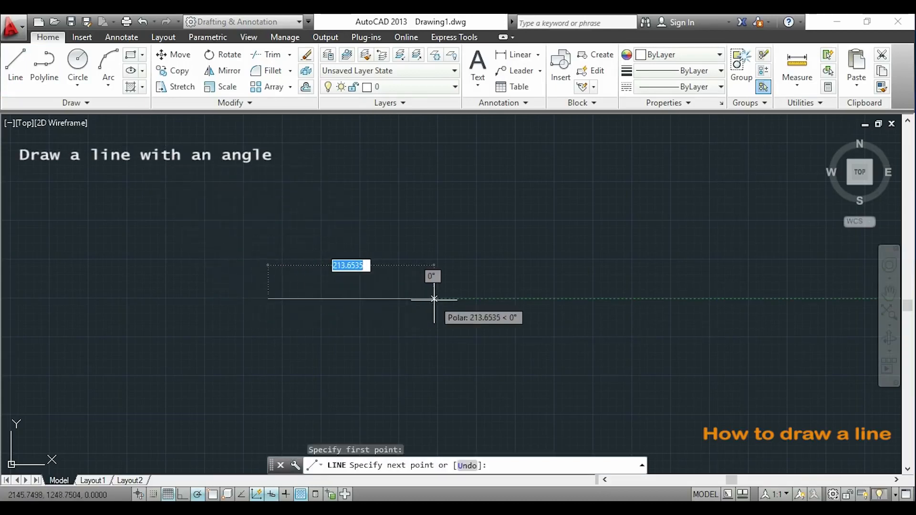
{"action": "type", "text": "200"}
{"action": "key", "text": "Return"}
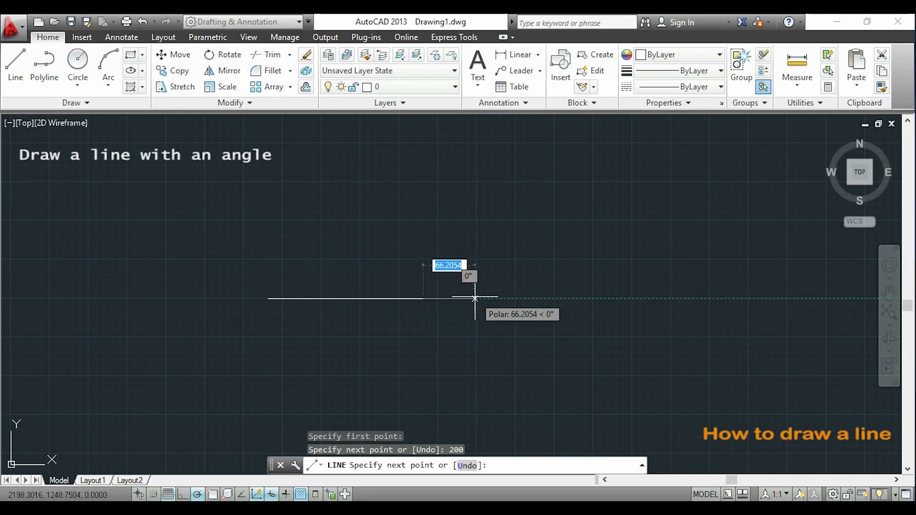
- Continue from the horizontal segment's right end with a 200-unit segment rising at 30 degrees
{"action": "type", "text": "200"}
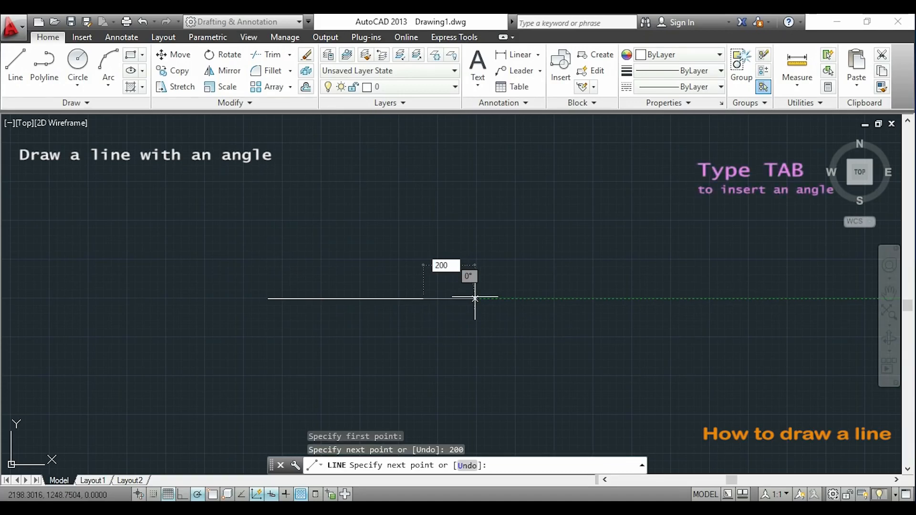
{"action": "key", "text": "Tab"}
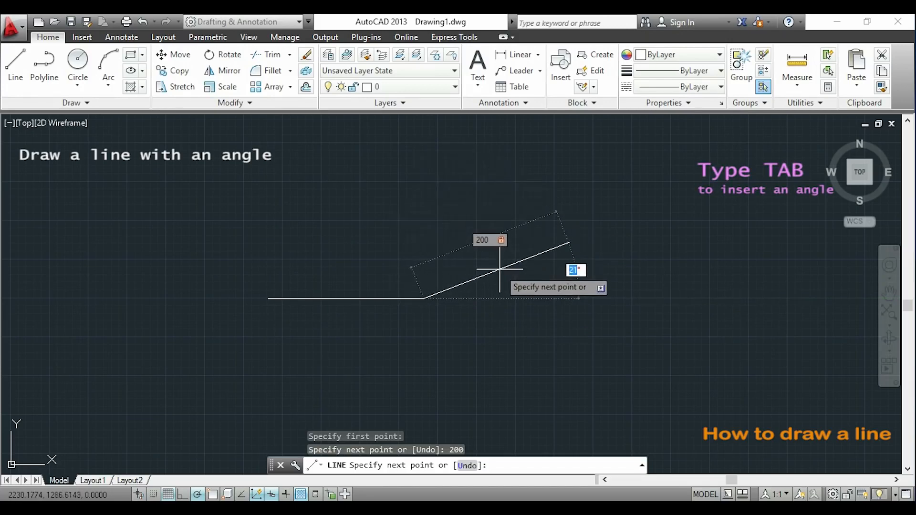
{"action": "type", "text": "30"}
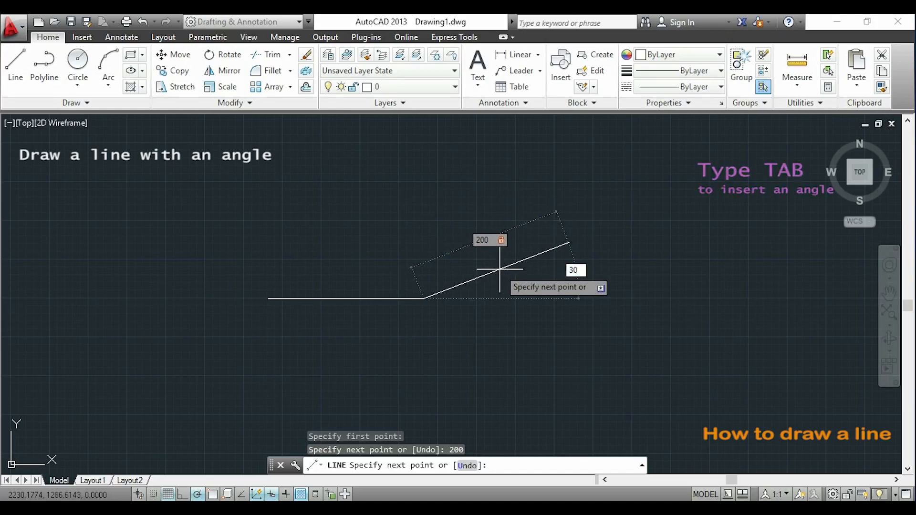
{"action": "key", "text": "Return"}
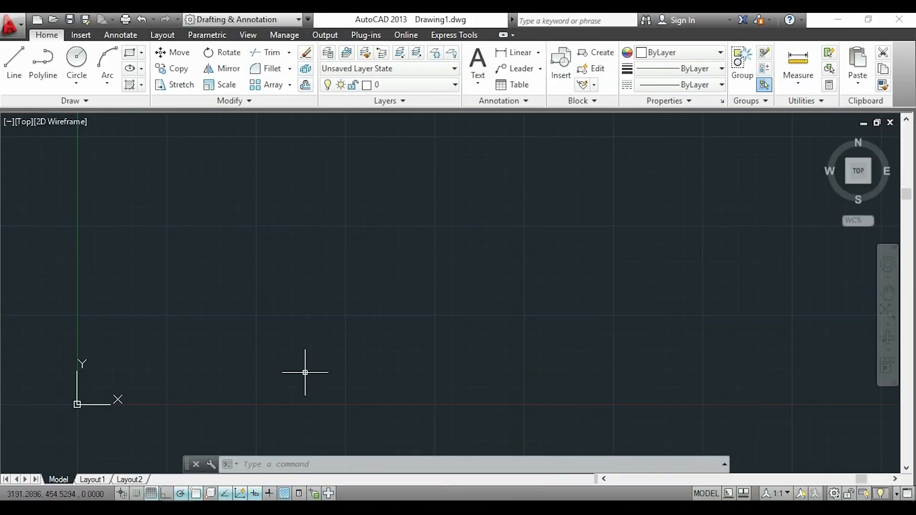
- Set the drawing's length units to Decimal with a precision of 0
{"action": "type", "text": "units"}
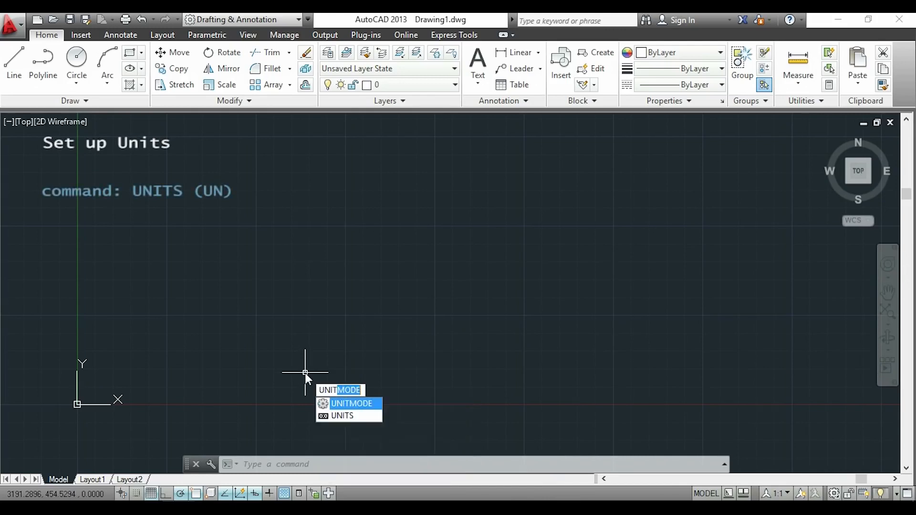
{"action": "key", "text": "Return"}
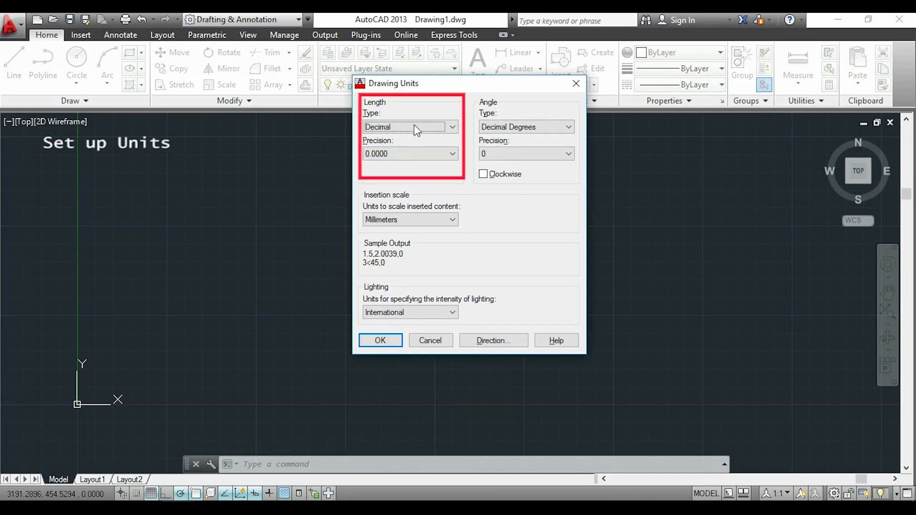
{"action": "left_click", "coordinate": [453, 127]}
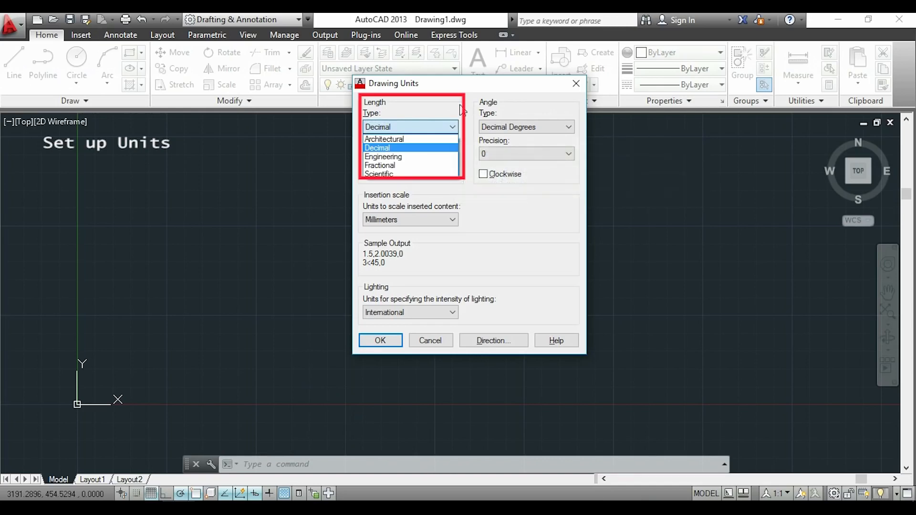
{"action": "left_click", "coordinate": [450, 149]}
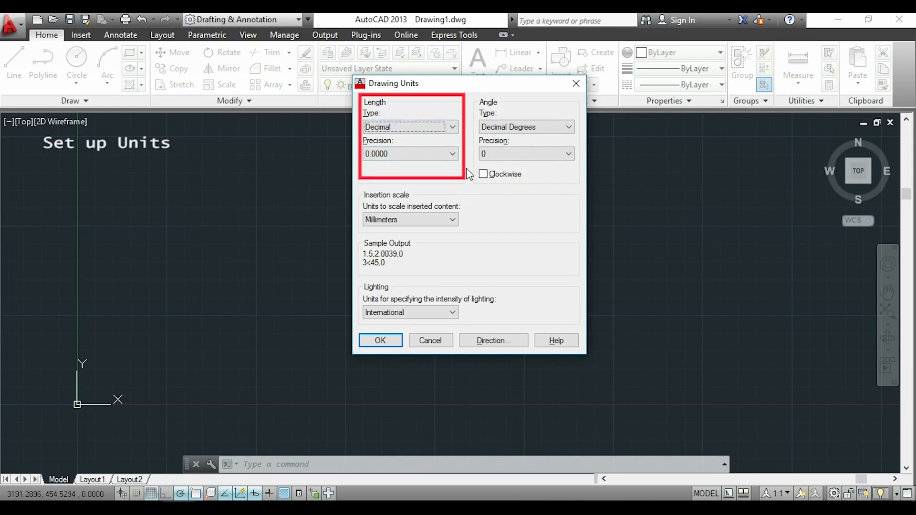
{"action": "left_click", "coordinate": [454, 154]}
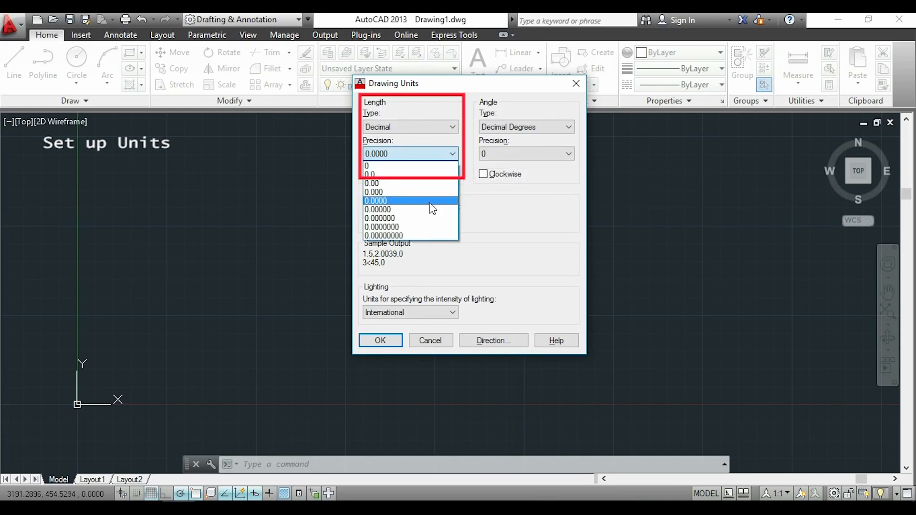
{"action": "left_click", "coordinate": [433, 167]}
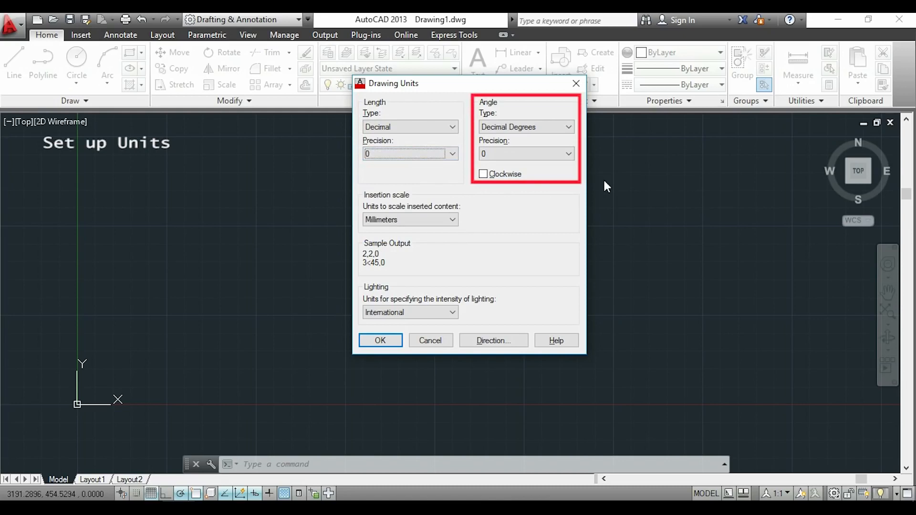
- Keep Decimal Degrees as the angle type and Millimeters as the insertion scale, and apply the drawing units
{"action": "left_click", "coordinate": [571, 128]}
{"action": "left_click", "coordinate": [570, 128]}
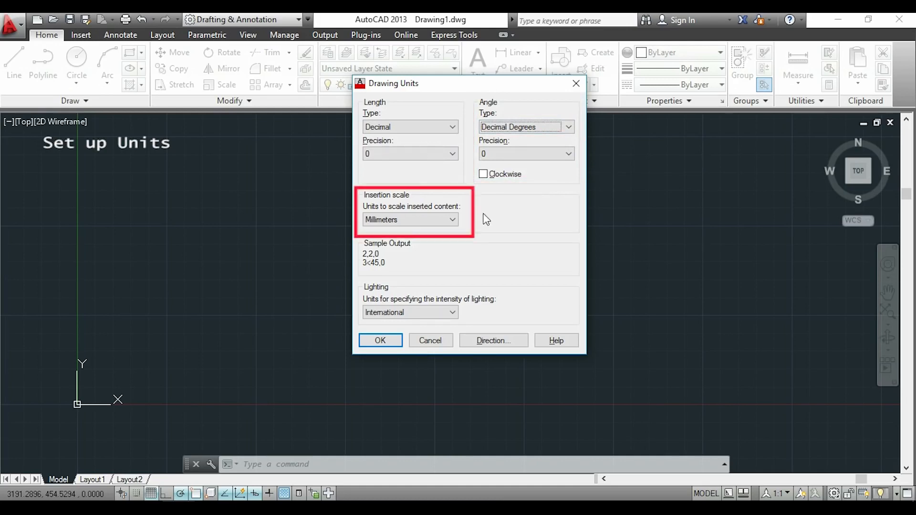
{"action": "left_click", "coordinate": [454, 220]}
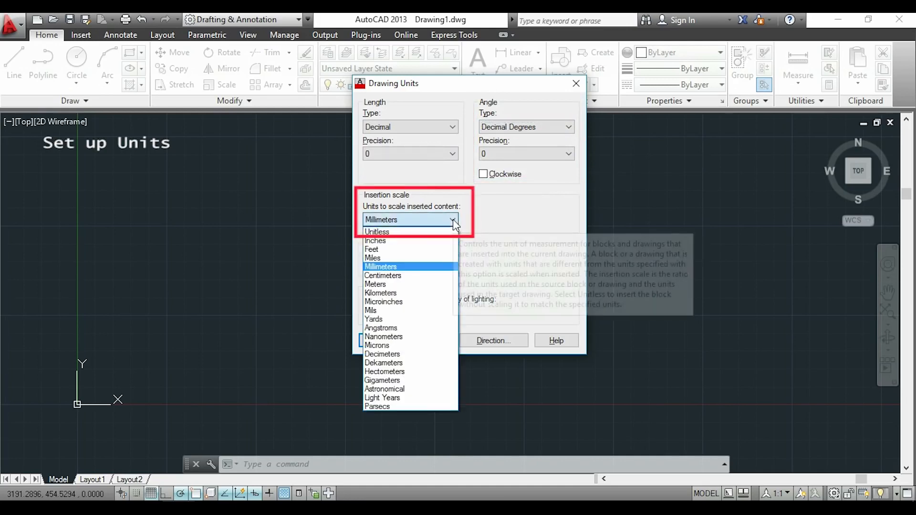
{"action": "left_click", "coordinate": [484, 218]}
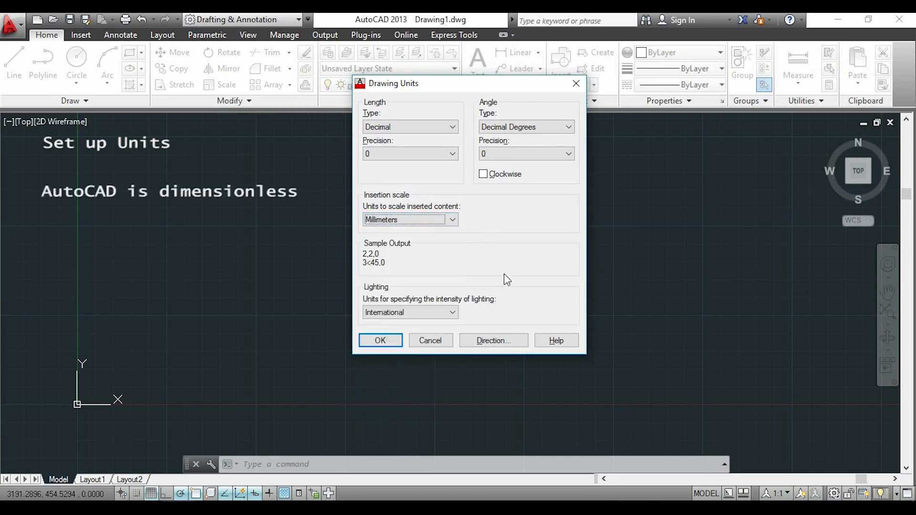
{"action": "left_click", "coordinate": [380, 341]}
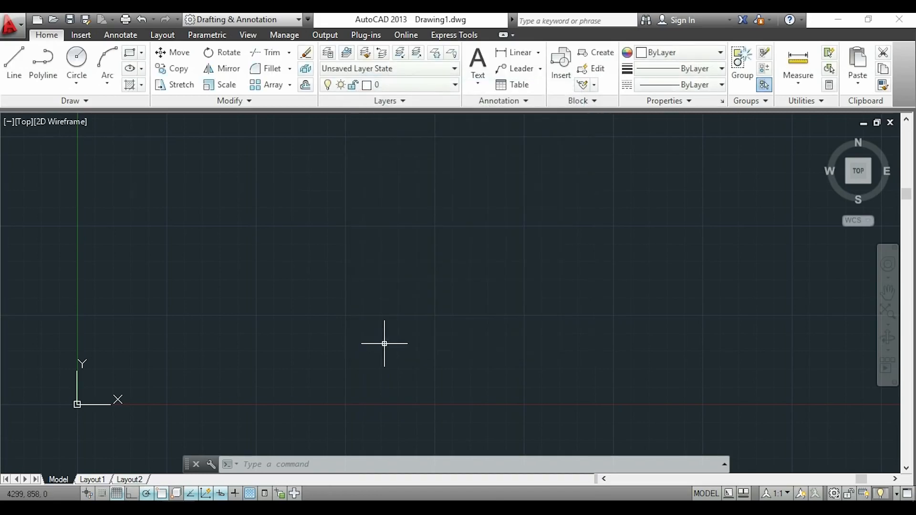
{"action": "scroll", "coordinate": [578, 271], "scroll_direction": "up", "scroll_amount": 4}
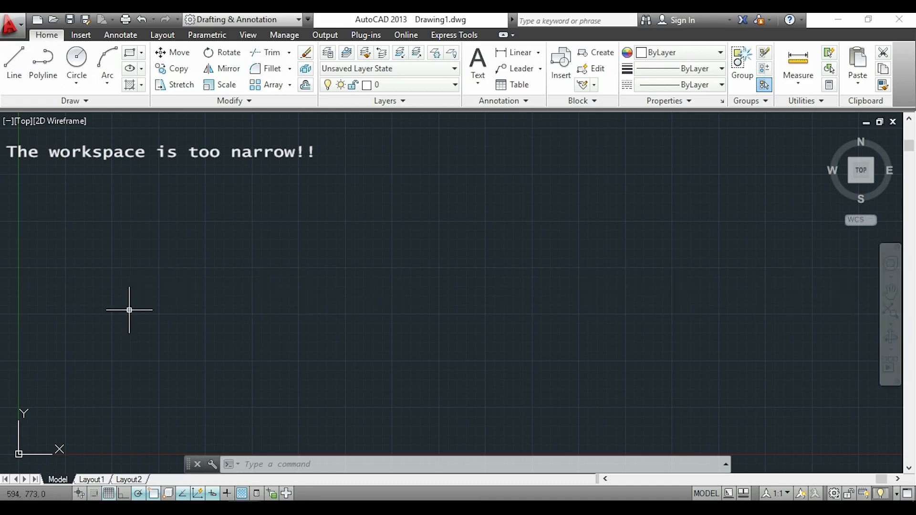
- Draw a 100000-unit horizontal line to the right, starting above and right of the origin
{"action": "scroll", "coordinate": [107, 406], "scroll_direction": "down", "scroll_amount": 3}
{"action": "type", "text": "L"}
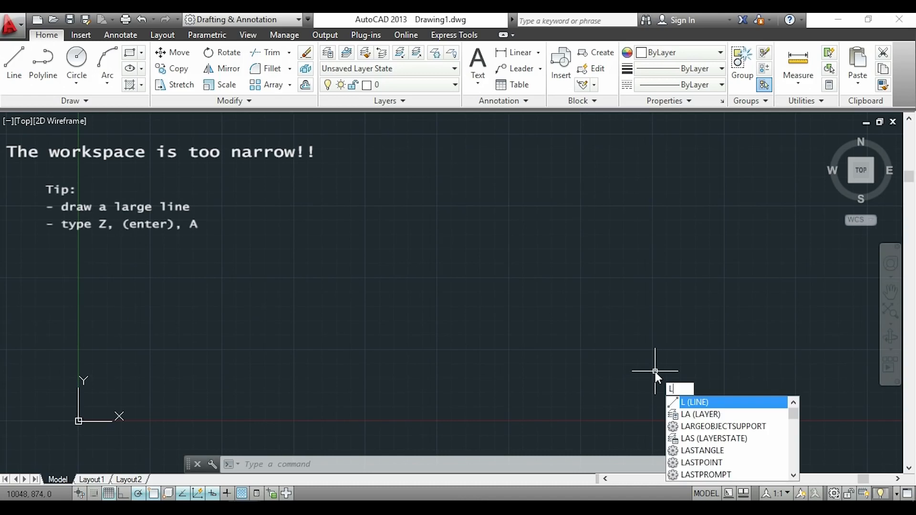
{"action": "key", "text": "Return"}
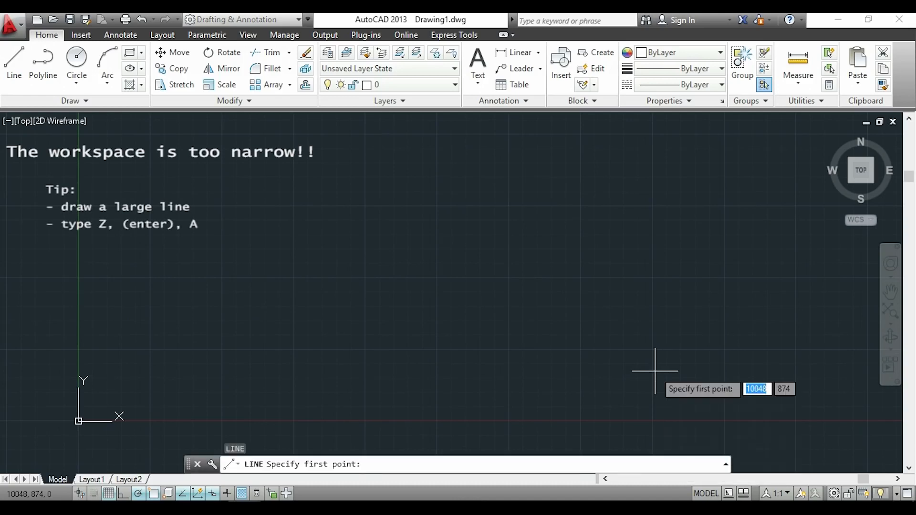
{"action": "left_click", "coordinate": [243, 292]}
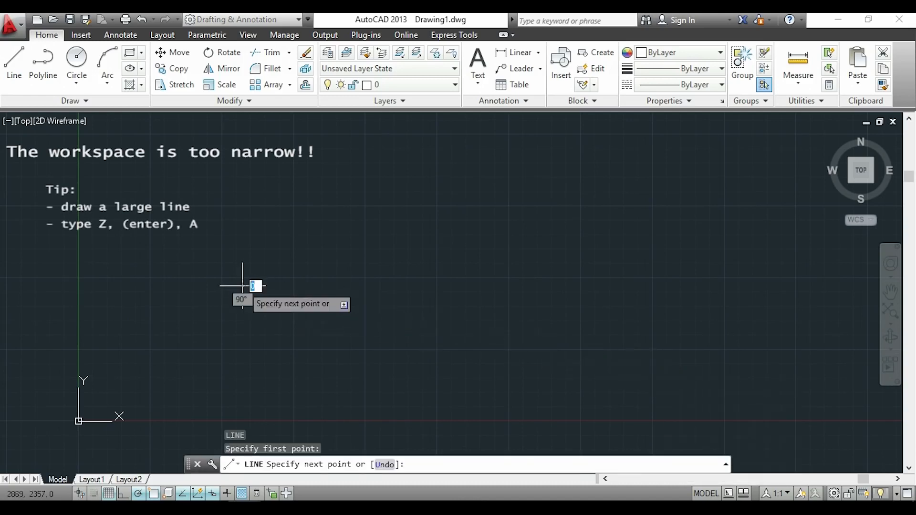
{"action": "type", "text": "1"}
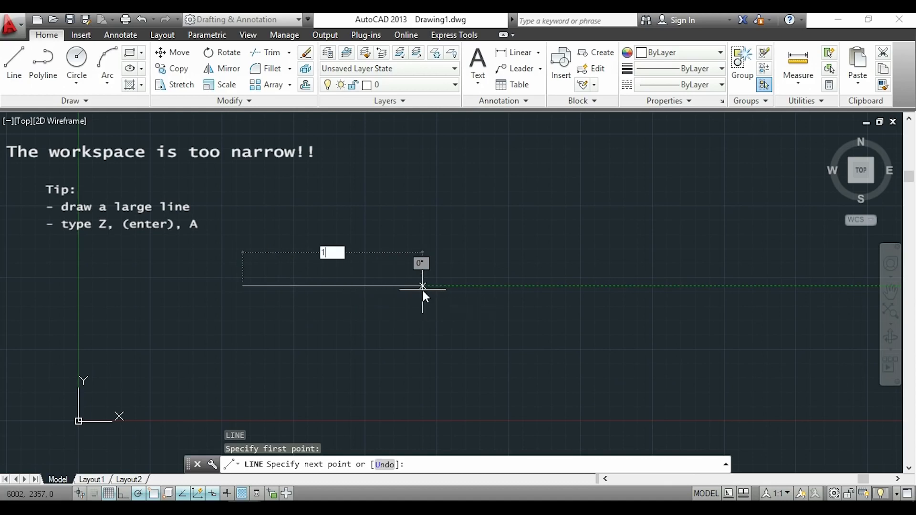
{"action": "type", "text": "00000"}
{"action": "key", "text": "Return"}
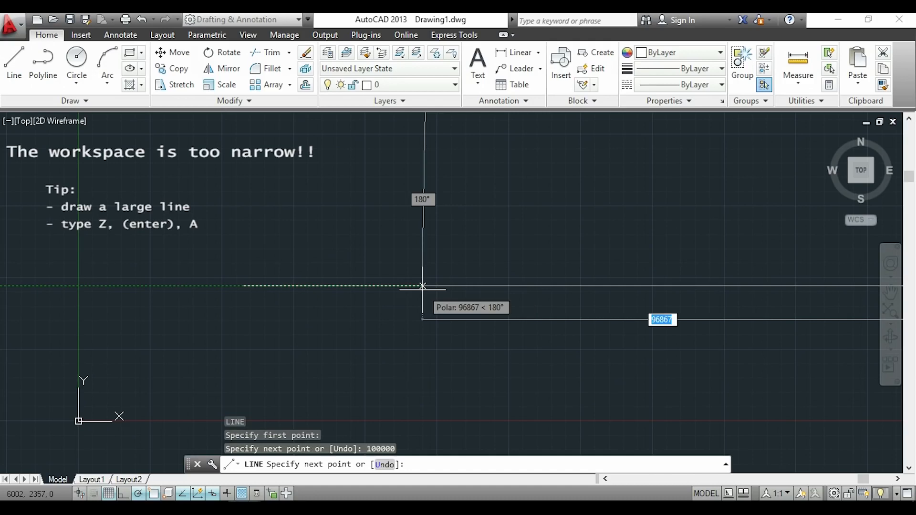
{"action": "key", "text": "Escape"}
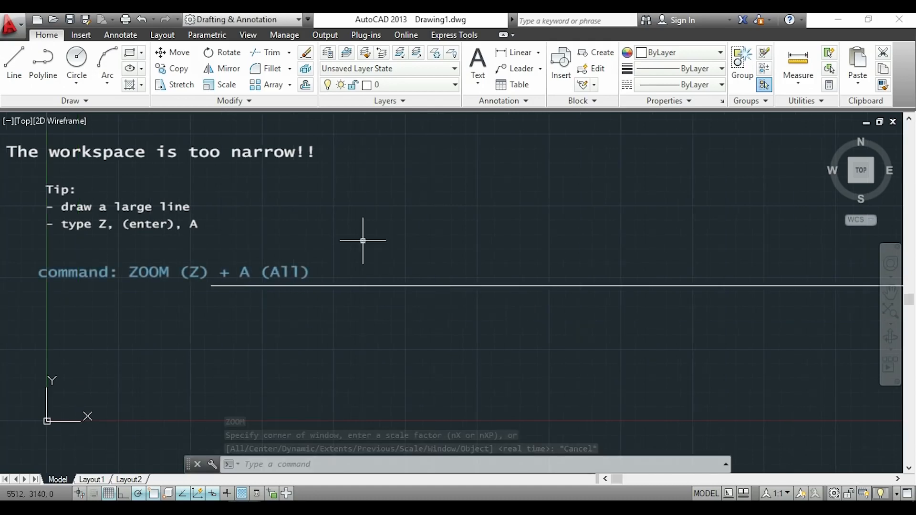
- Enlarge the narrow workspace by running Zoom with the All option so the view covers the entire long line
{"action": "type", "text": "z"}
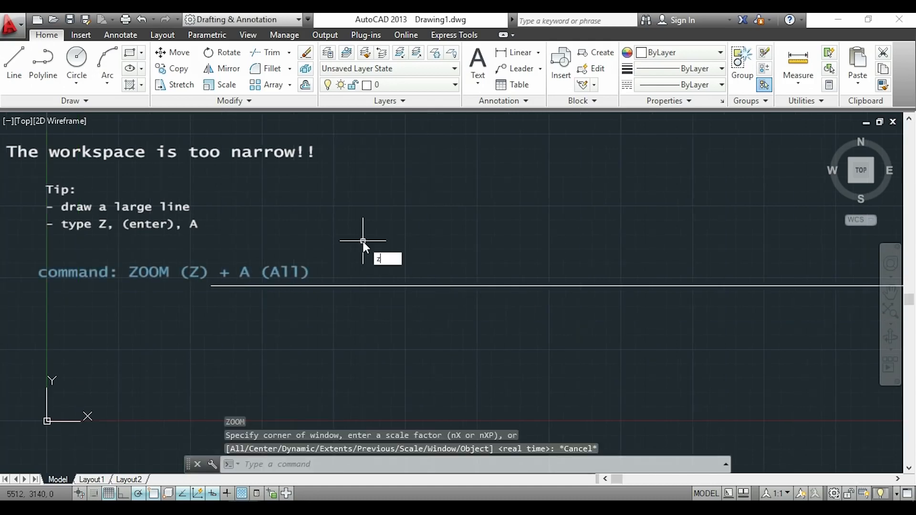
{"action": "key", "text": "Return"}
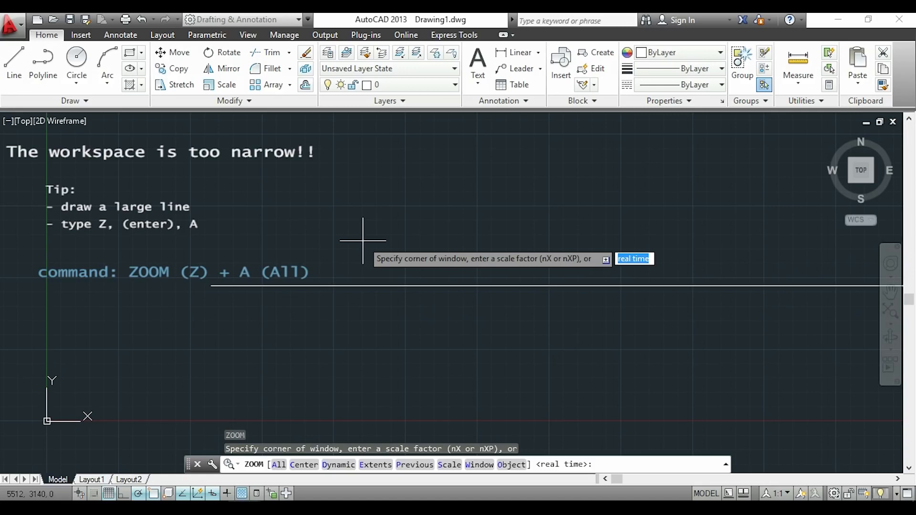
{"action": "type", "text": "a"}
{"action": "key", "text": "Return"}
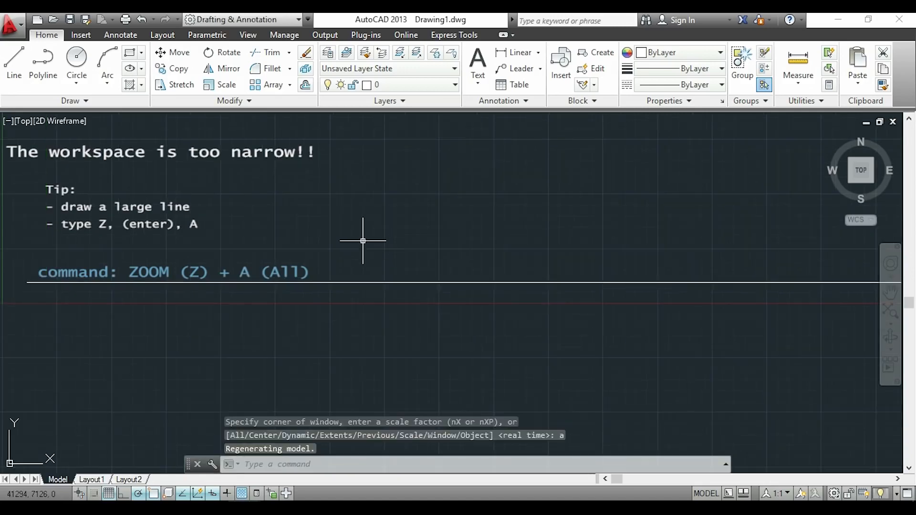
{"action": "scroll", "coordinate": [457, 215], "scroll_direction": "down", "scroll_amount": 2}
{"action": "mouse_move", "coordinate": [506, 185]}
{"action": "middle_mouse_down"}
{"action": "mouse_move", "coordinate": [515, 190]}
{"action": "mouse_move", "coordinate": [473, 325]}
{"action": "mouse_move", "coordinate": [435, 319]}
{"action": "middle_mouse_up"}
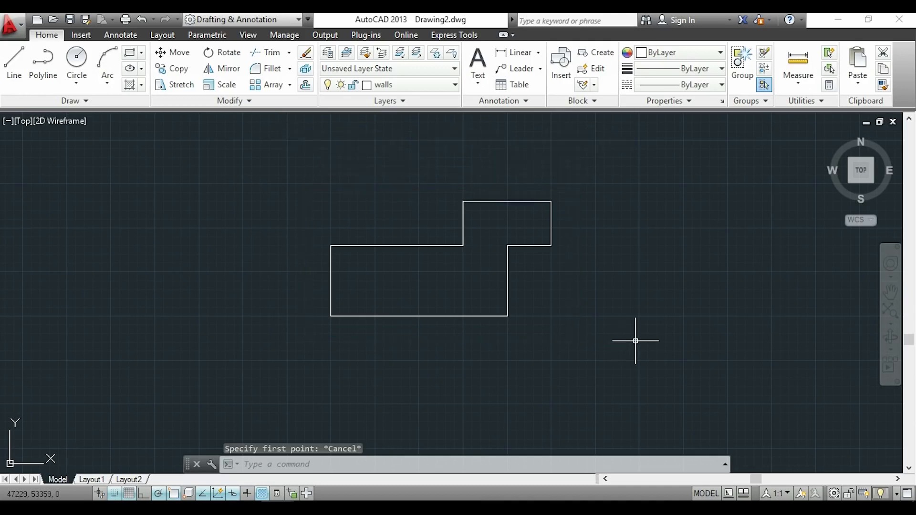
- Start a line exactly at the lower-left corner of the wall outline using the Endpoint object snap
{"action": "type", "text": "e"}
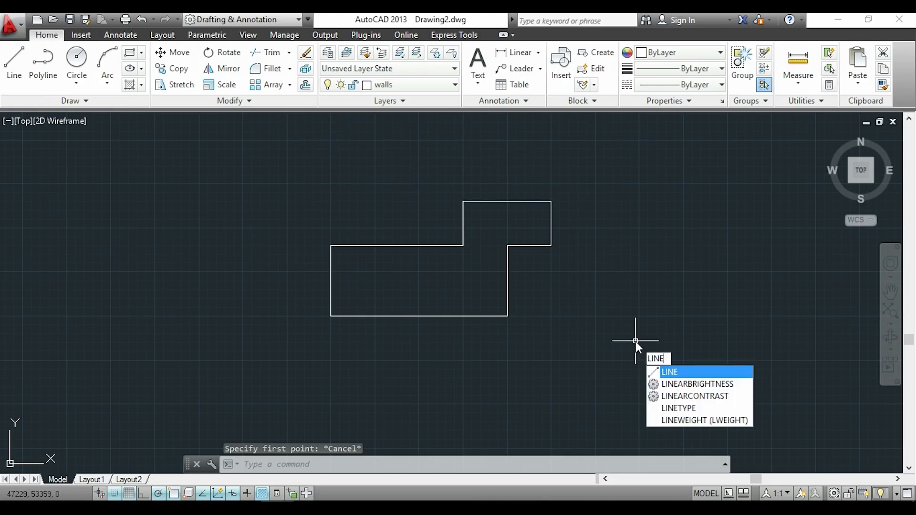
{"action": "key", "text": "Return"}
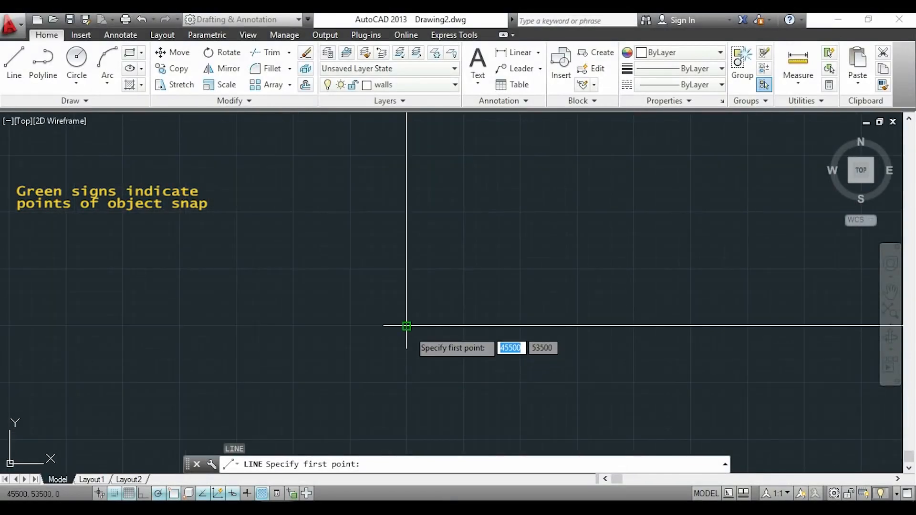
{"action": "left_click", "coordinate": [407, 327]}
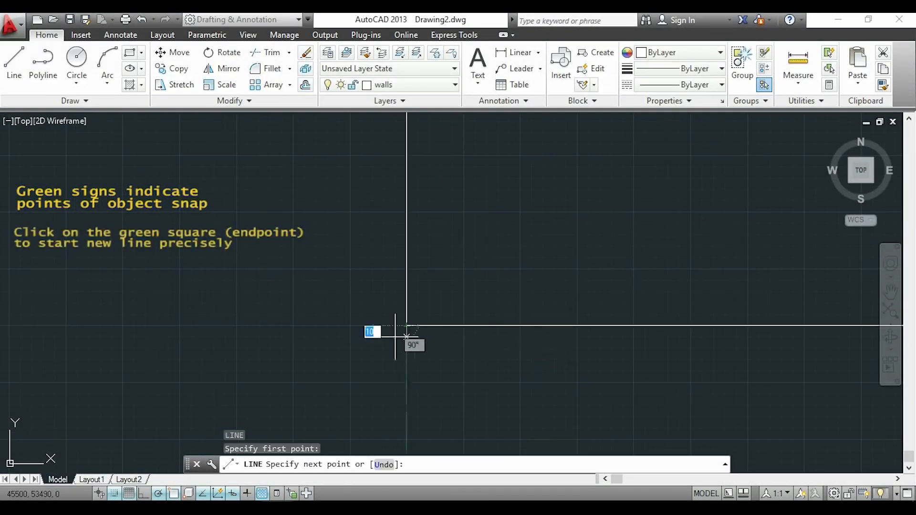
{"action": "scroll", "coordinate": [334, 328], "scroll_direction": "down", "scroll_amount": 2}
{"action": "middle_click_drag", "start_coordinate": [273, 328], "coordinate": [465, 327]}
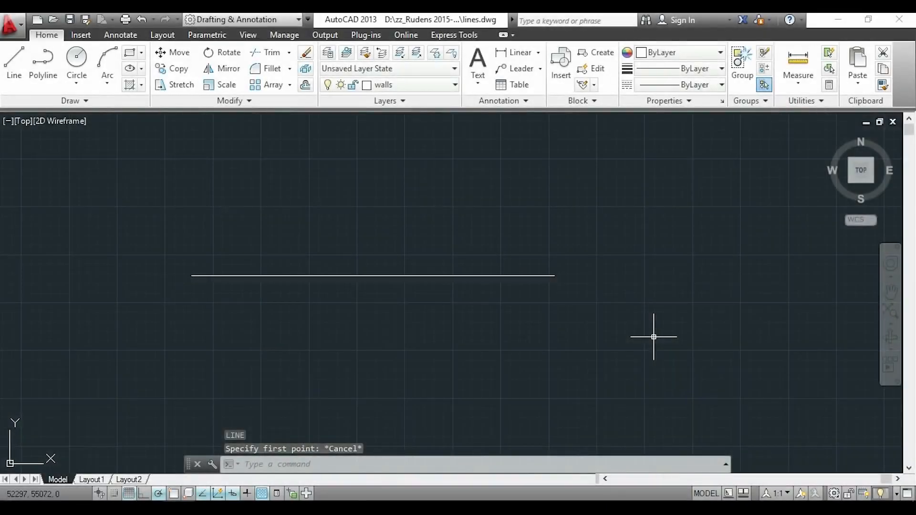
- With object snap off, draw a short line rising diagonally to the right from the long horizontal line's right end
{"action": "type", "text": "l"}
{"action": "key", "text": "Return"}
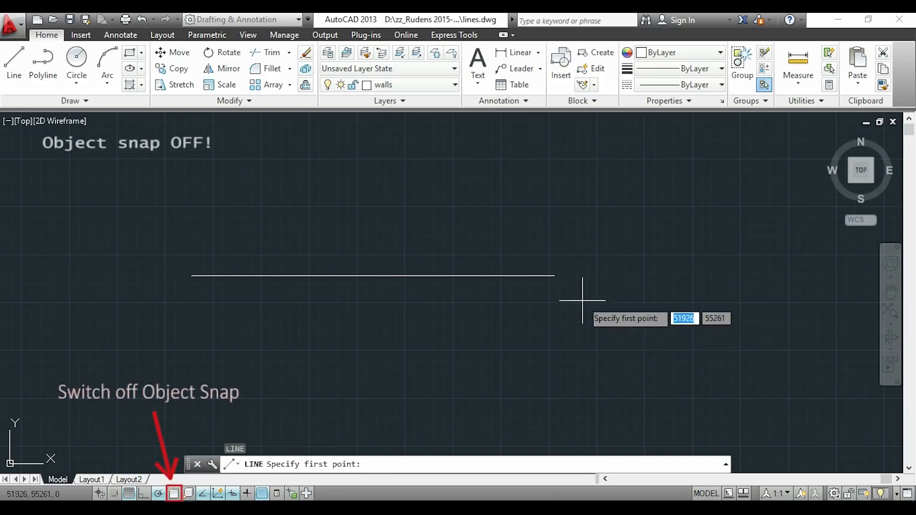
{"action": "scroll", "coordinate": [556, 282], "scroll_direction": "up", "scroll_amount": 2}
{"action": "scroll", "coordinate": [545, 234], "scroll_direction": "up", "scroll_amount": 10}
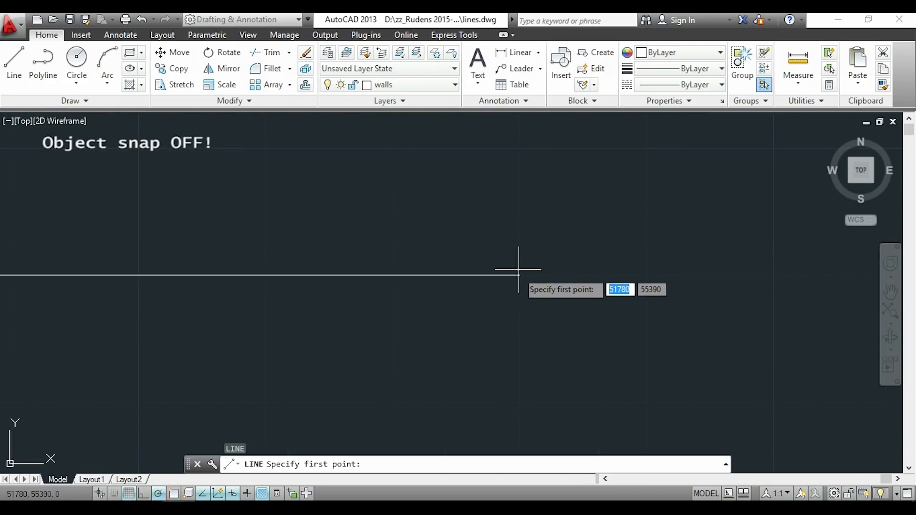
{"action": "left_click", "coordinate": [520, 275]}
{"action": "scroll", "coordinate": [737, 242], "scroll_direction": "down", "scroll_amount": 8}
{"action": "left_click", "coordinate": [778, 205]}
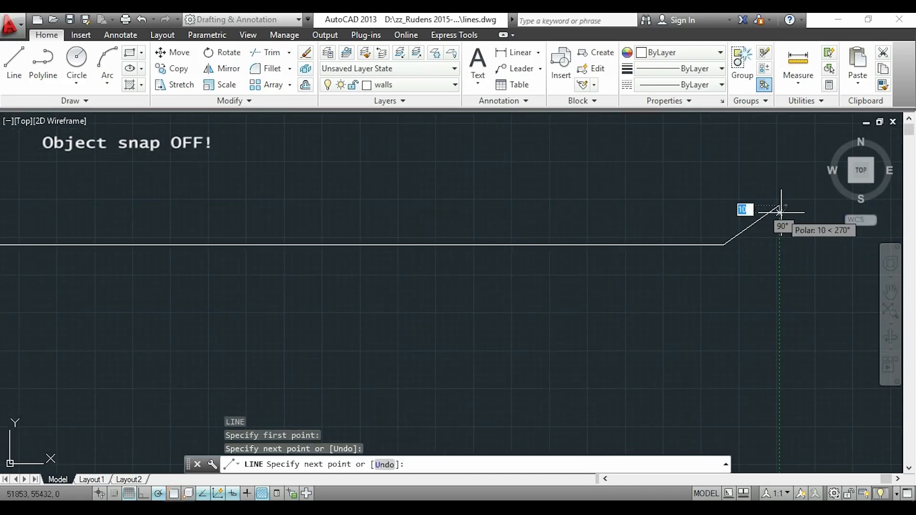
{"action": "key", "text": "Escape"}
- Examine up close whether the short diagonal line really meets the end of the horizontal line
{"action": "scroll", "coordinate": [720, 257], "scroll_direction": "up", "scroll_amount": 4}
{"action": "scroll", "coordinate": [718, 184], "scroll_direction": "up", "scroll_amount": 4}
{"action": "middle_click_drag", "start_coordinate": [692, 210], "coordinate": [634, 207]}
{"action": "scroll", "coordinate": [581, 261], "scroll_direction": "up", "scroll_amount": 4}
{"action": "scroll", "coordinate": [566, 208], "scroll_direction": "up", "scroll_amount": 4}
{"action": "scroll", "coordinate": [618, 217], "scroll_direction": "down", "scroll_amount": 4}
{"action": "scroll", "coordinate": [659, 231], "scroll_direction": "up", "scroll_amount": 4}
{"action": "scroll", "coordinate": [671, 236], "scroll_direction": "down", "scroll_amount": 4}
{"action": "scroll", "coordinate": [670, 235], "scroll_direction": "down", "scroll_amount": 4}
{"action": "scroll", "coordinate": [783, 288], "scroll_direction": "down", "scroll_amount": 4}
{"action": "middle_click_drag", "start_coordinate": [798, 332], "coordinate": [765, 325]}
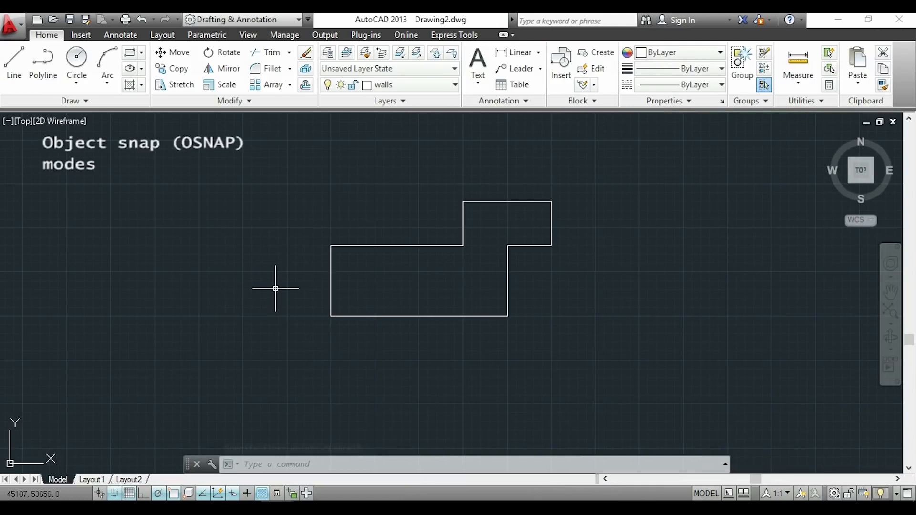
- Open the object snap mode settings with the OSNAP command
{"action": "key", "text": "Escape"}
{"action": "type", "text": "osnap"}
{"action": "key", "text": "Return"}
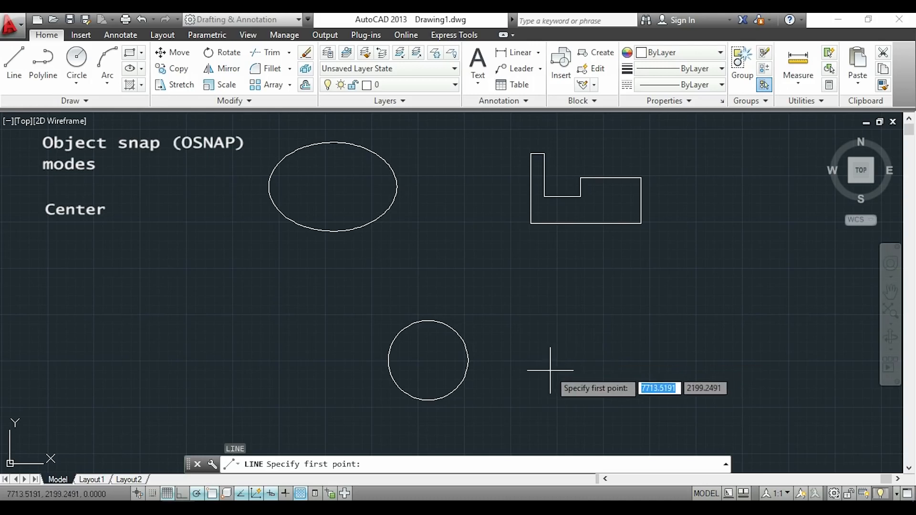
- Start one line at the lower circle's Center snap and another at the Intersection snap of the two crossing lines
{"action": "left_click", "coordinate": [428, 360]}
{"action": "key", "text": "Escape"}
{"action": "key", "text": "space"}
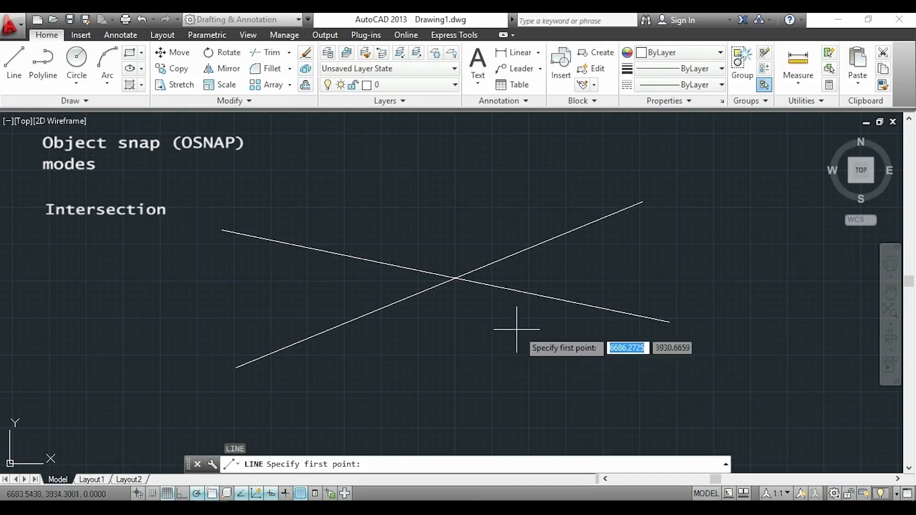
{"action": "left_click", "coordinate": [455, 278]}
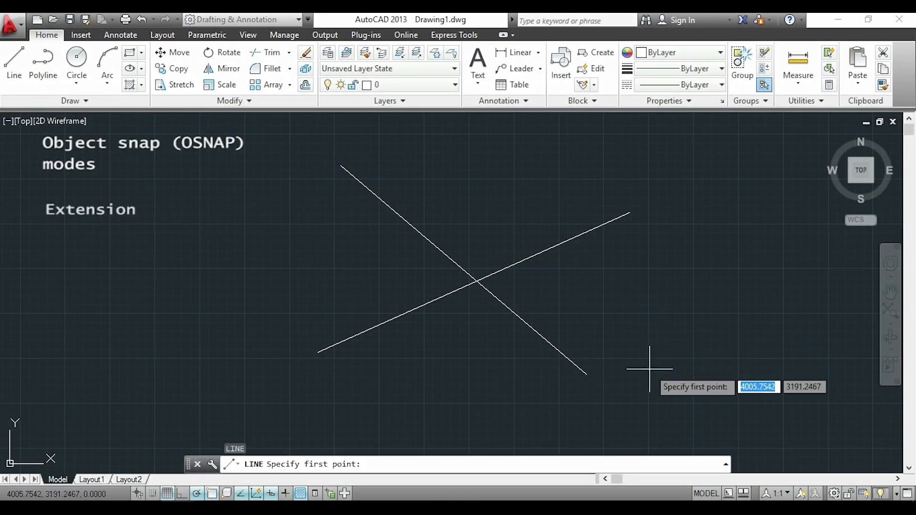
- Draw a line from the descending line's lower end outward along its own direction using the Extension snap
{"action": "left_click", "coordinate": [587, 375]}
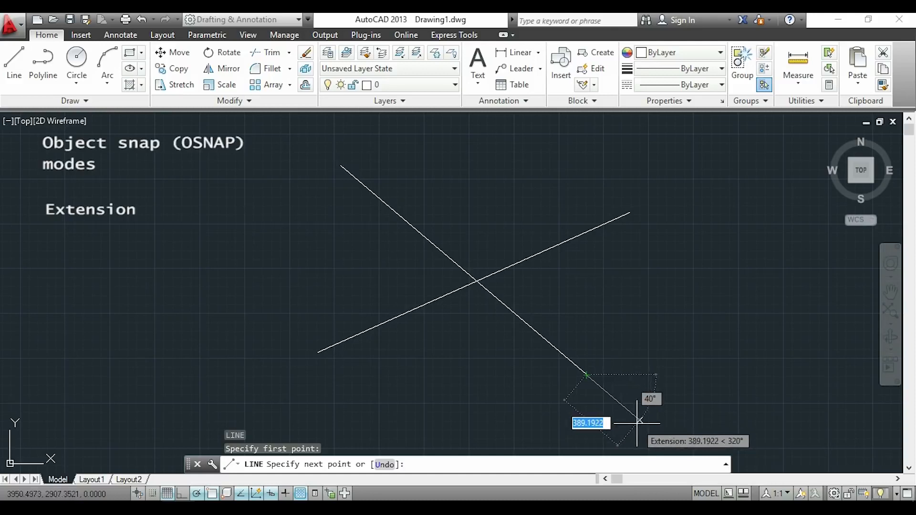
{"action": "left_click", "coordinate": [621, 403]}
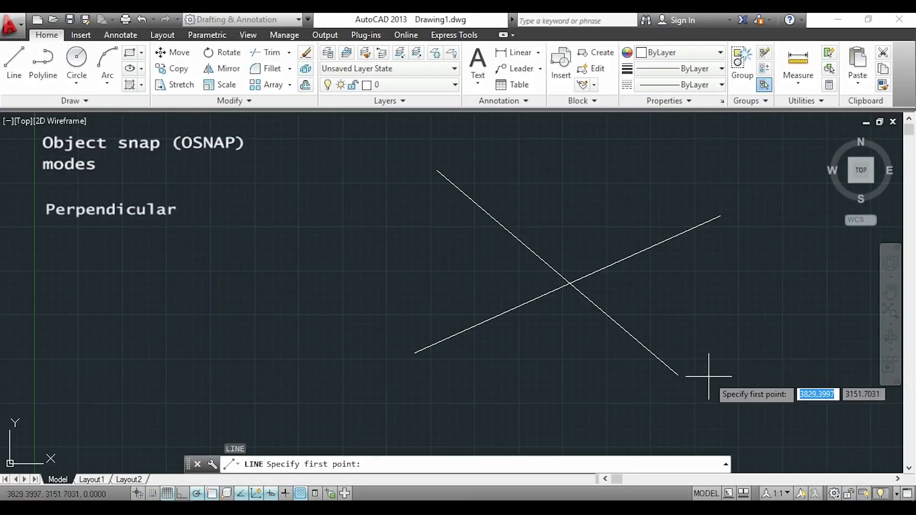
- From the descending line's lower end, draw a short segment perpendicular to it and another perpendicular to the rising line
{"action": "left_click", "coordinate": [677, 375]}
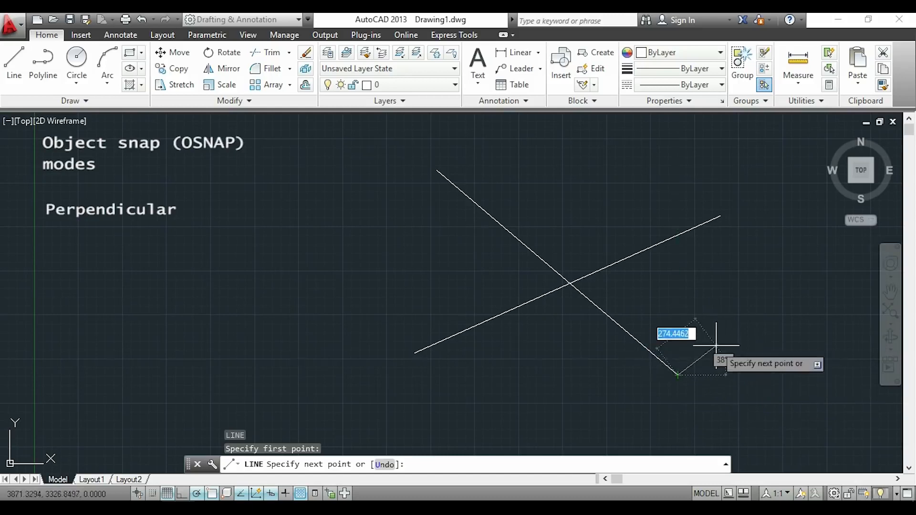
{"action": "scroll", "coordinate": [697, 375], "scroll_direction": "up", "scroll_amount": 4}
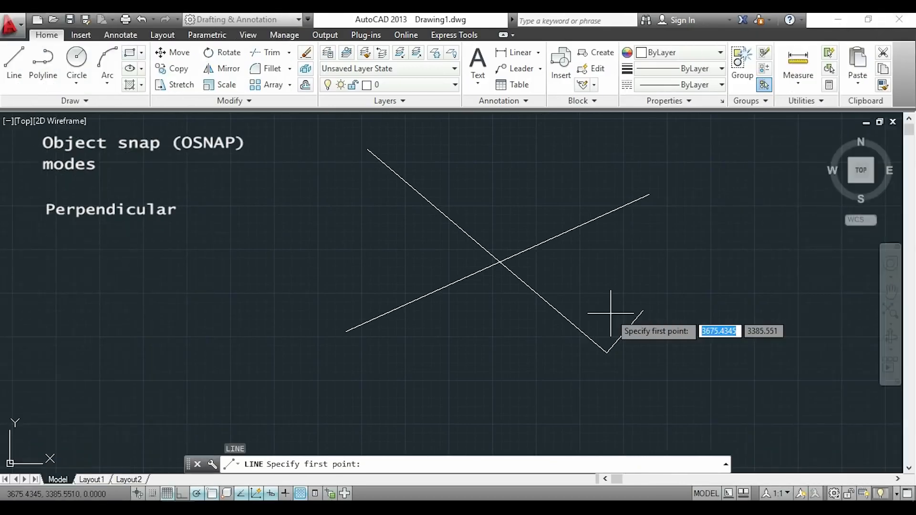
{"action": "left_click", "coordinate": [606, 353]}
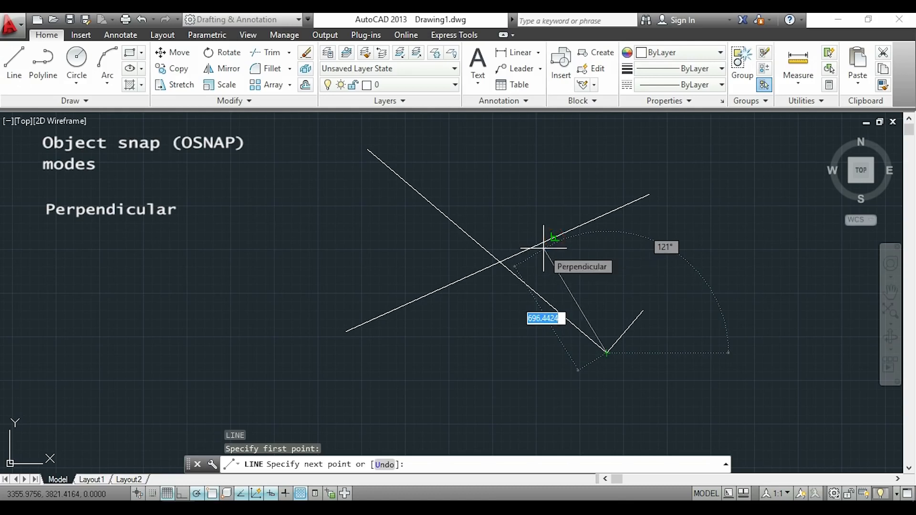
{"action": "left_click", "coordinate": [554, 237]}
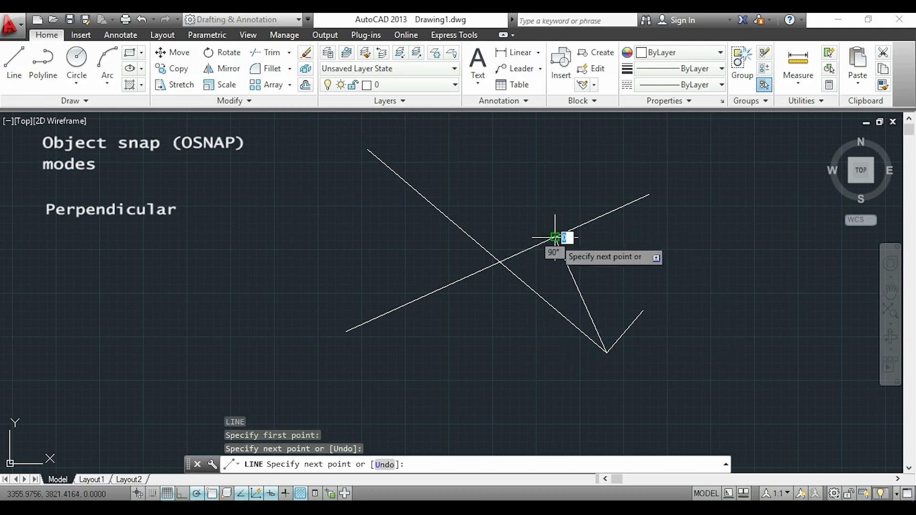
{"action": "key", "text": "Escape"}
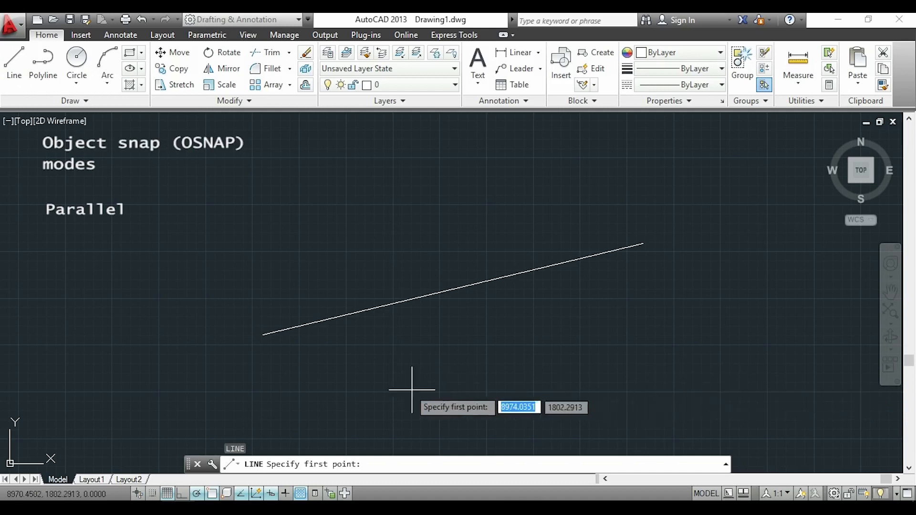
- Start a line just above and left of the sloping line's left end for the Parallel snap
{"action": "left_click", "coordinate": [221, 318]}
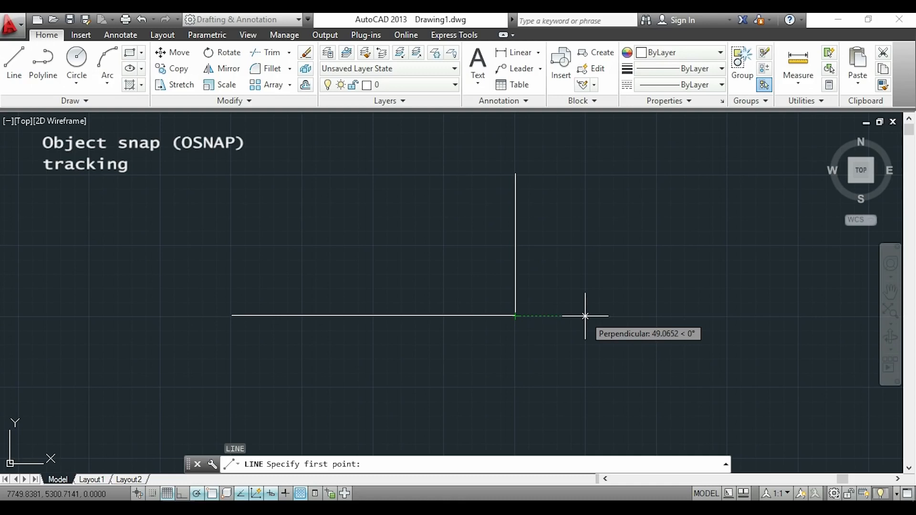
- Draw a vertical line upward starting 50 units right of the corner, nearly as tall as the existing vertical line
{"action": "type", "text": "50"}
{"action": "key", "text": "Return"}
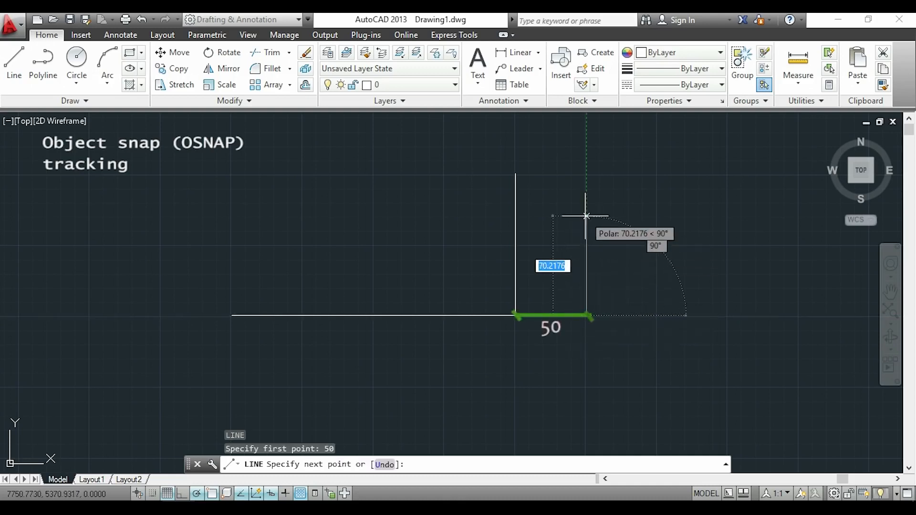
{"action": "left_click", "coordinate": [586, 177]}
{"action": "key", "text": "Escape"}
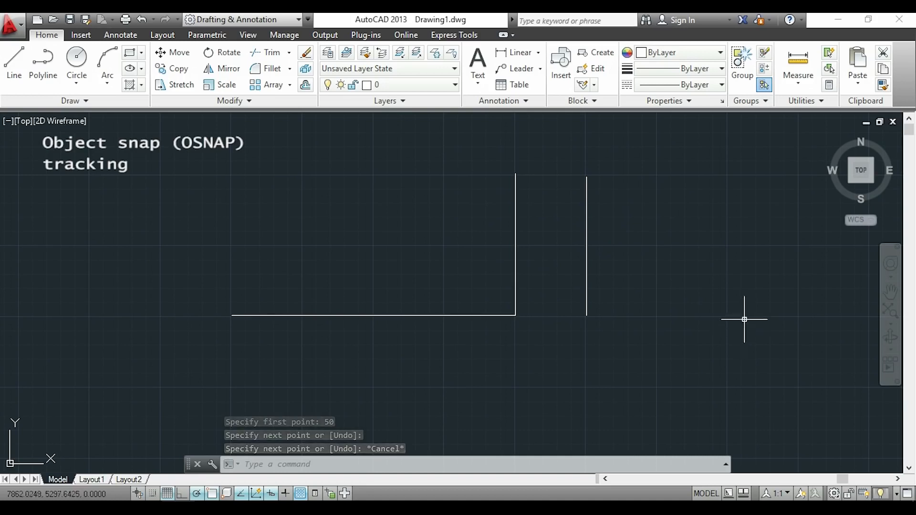
- Draw a vertical line about 100 units tall, starting on the horizontal line 100 units left of the corner
{"action": "type", "text": "l"}
{"action": "key", "text": "Return"}
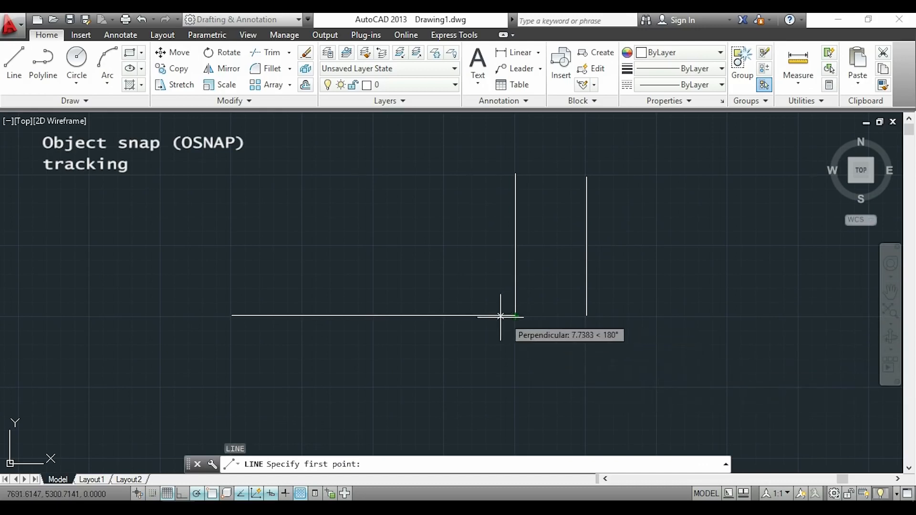
{"action": "type", "text": "100"}
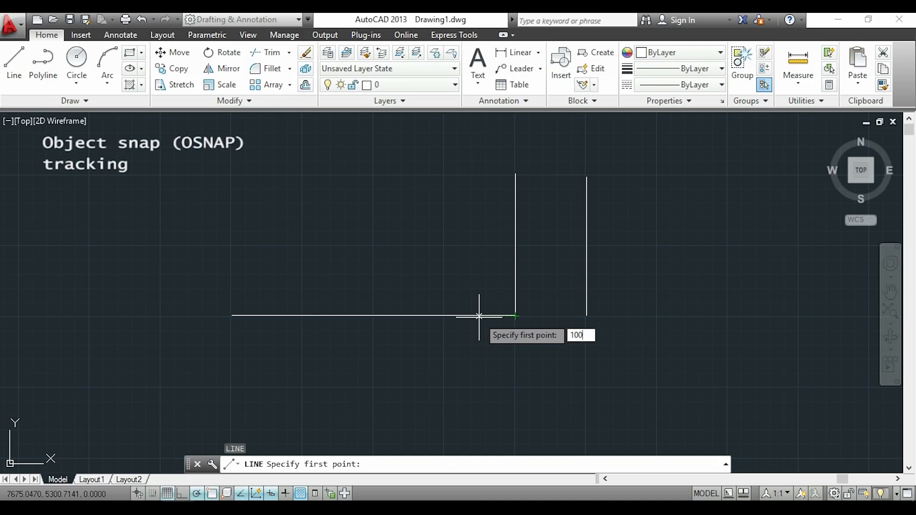
{"action": "key", "text": "Return"}
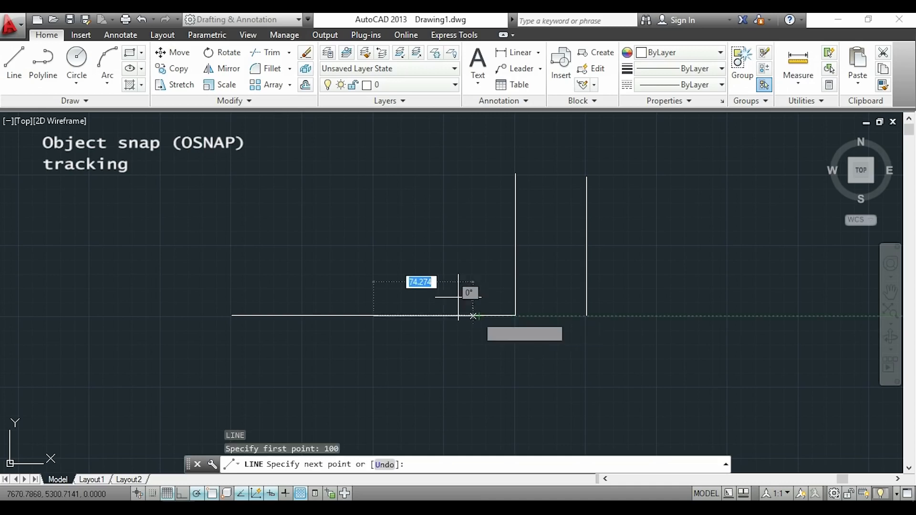
{"action": "left_click", "coordinate": [374, 173]}
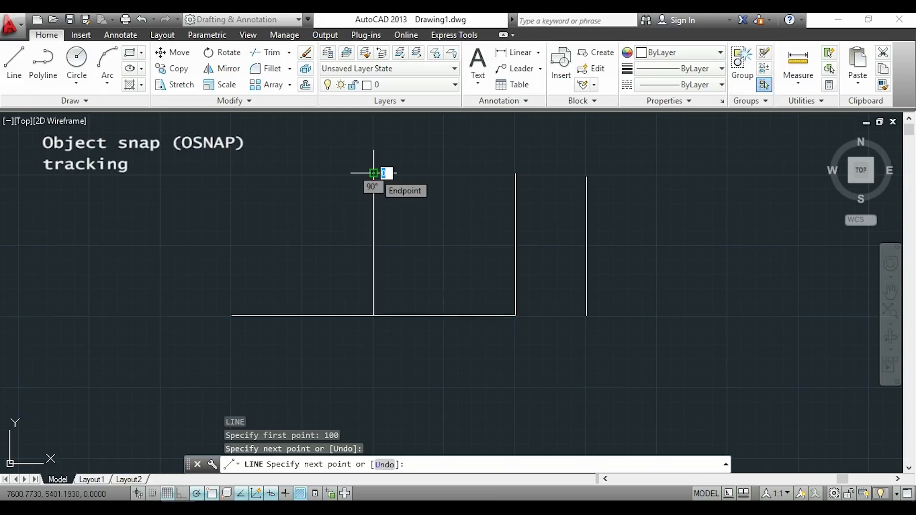
{"action": "key", "text": "Escape"}
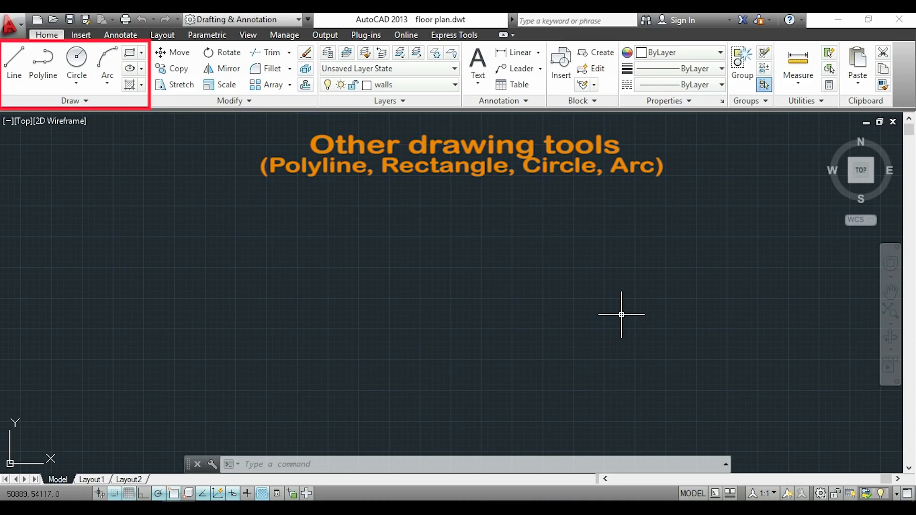
{"action": "left_click", "coordinate": [82, 105]}
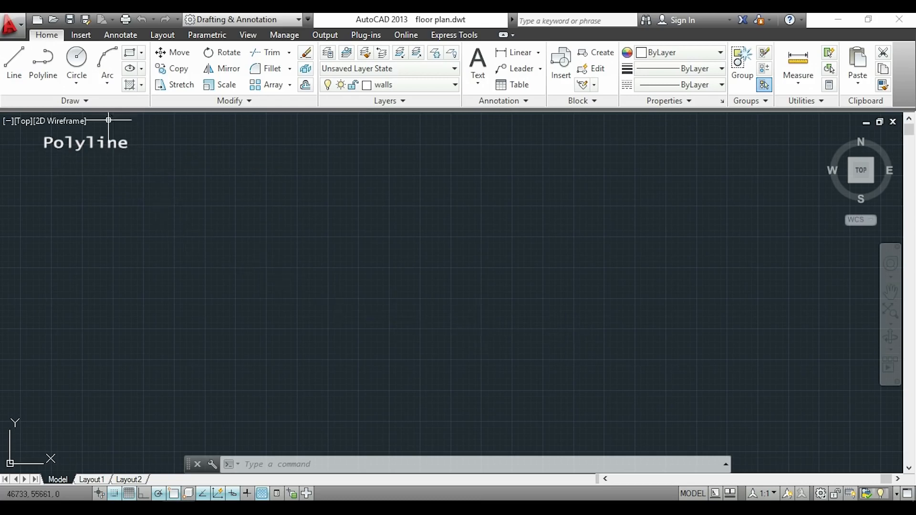
- Start a polyline with segments 1000 units to the right, 500 units up and 250 units to the left
{"action": "left_click", "coordinate": [35, 59]}
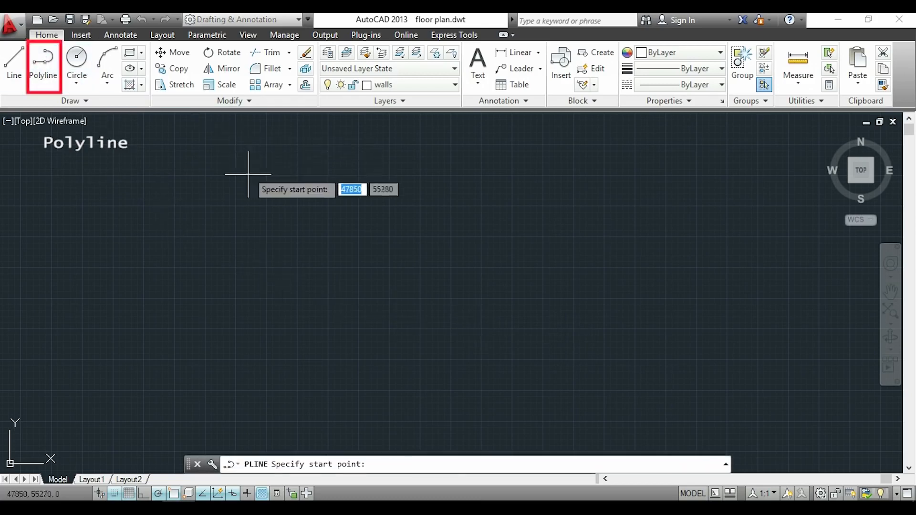
{"action": "left_click", "coordinate": [234, 328]}
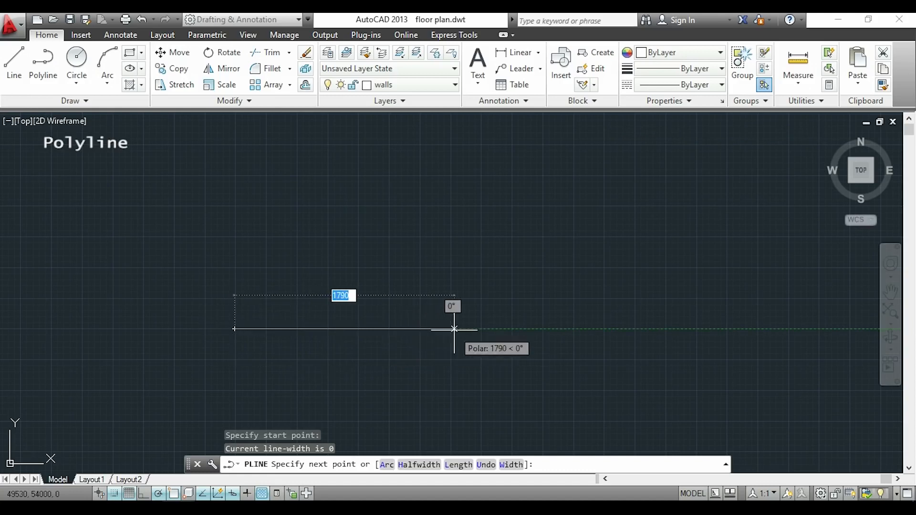
{"action": "type", "text": "1000"}
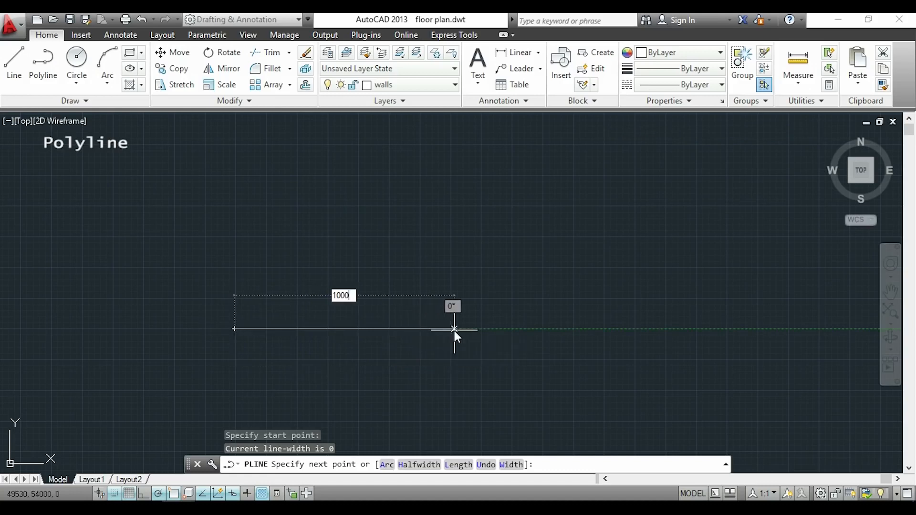
{"action": "key", "text": "Return"}
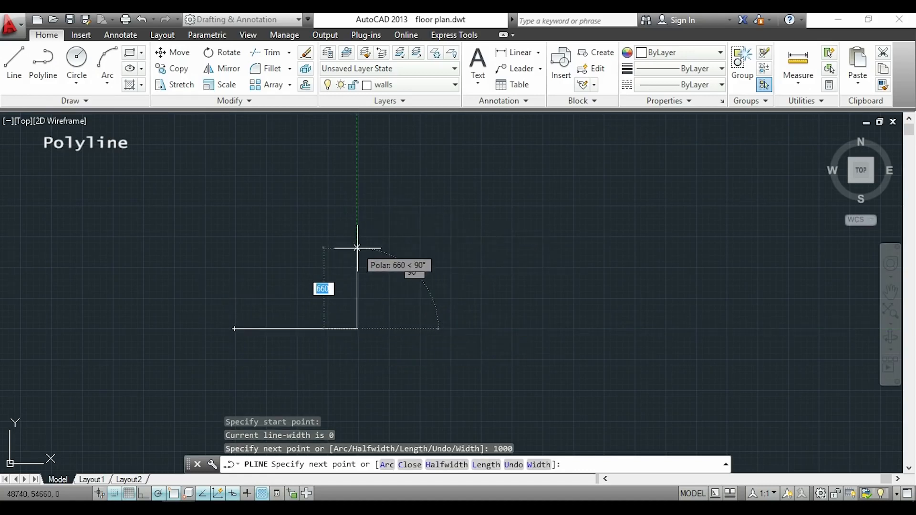
{"action": "type", "text": "500"}
{"action": "key", "text": "Return"}
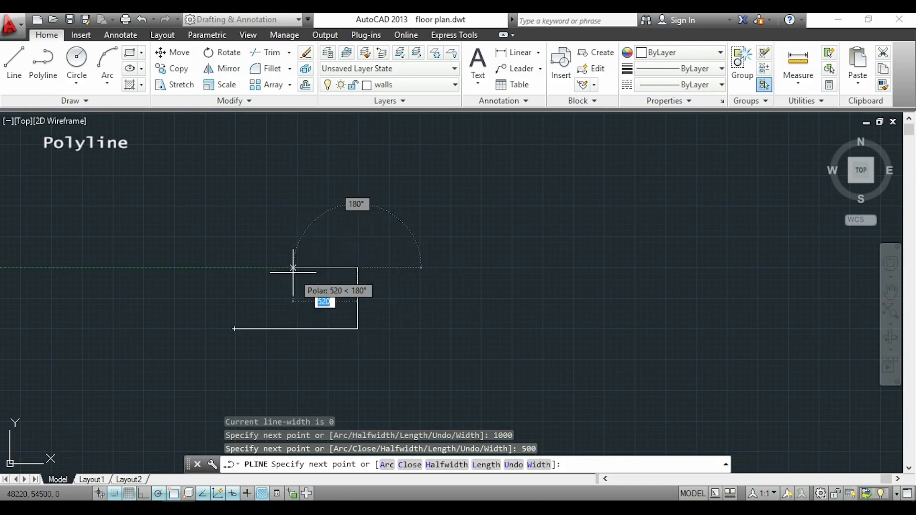
{"action": "type", "text": "250"}
{"action": "key", "text": "Return"}
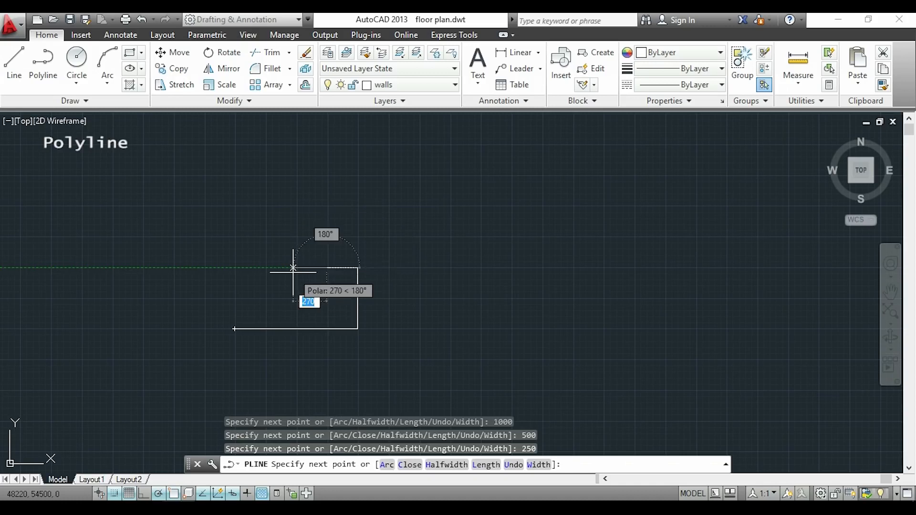
- Continue the polyline about 300 units up, 500 left, 450 down and 250 left, stopping roughly above its start point
{"action": "left_click", "coordinate": [327, 231]}
{"action": "left_click", "coordinate": [266, 232]}
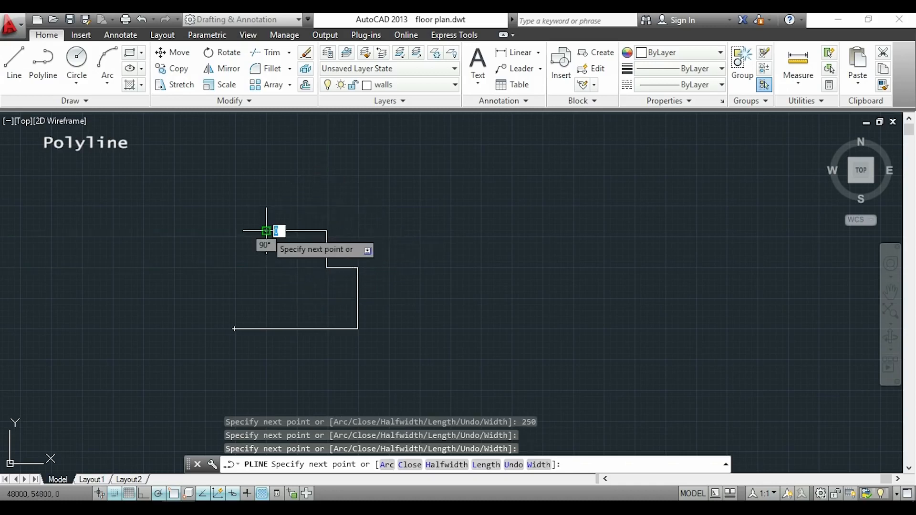
{"action": "left_click", "coordinate": [267, 285]}
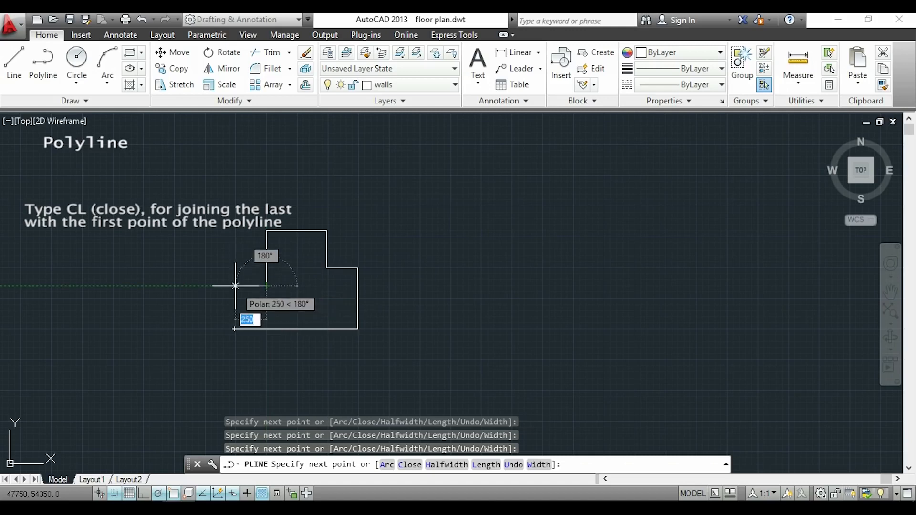
{"action": "left_click", "coordinate": [235, 285]}
- Close the polyline back to its first point and select the whole shape
{"action": "scroll", "coordinate": [235, 285], "scroll_direction": "up", "scroll_amount": 4}
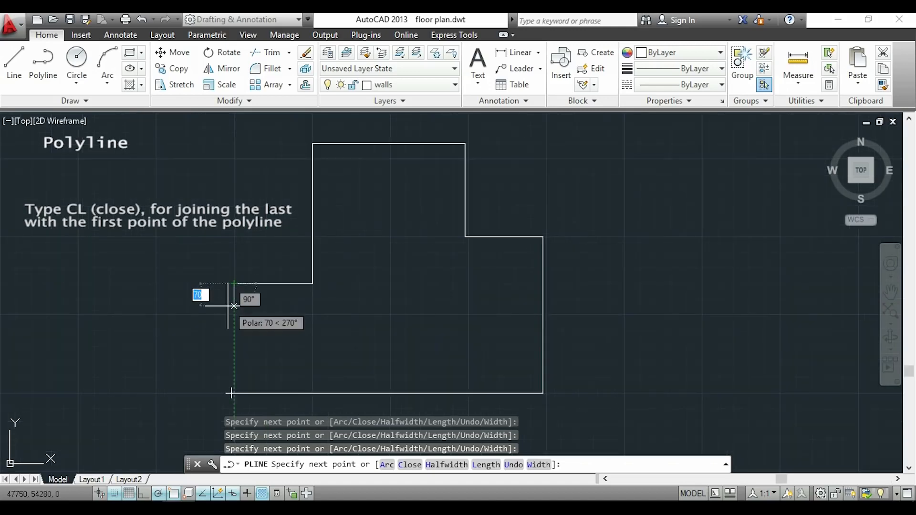
{"action": "type", "text": "cl"}
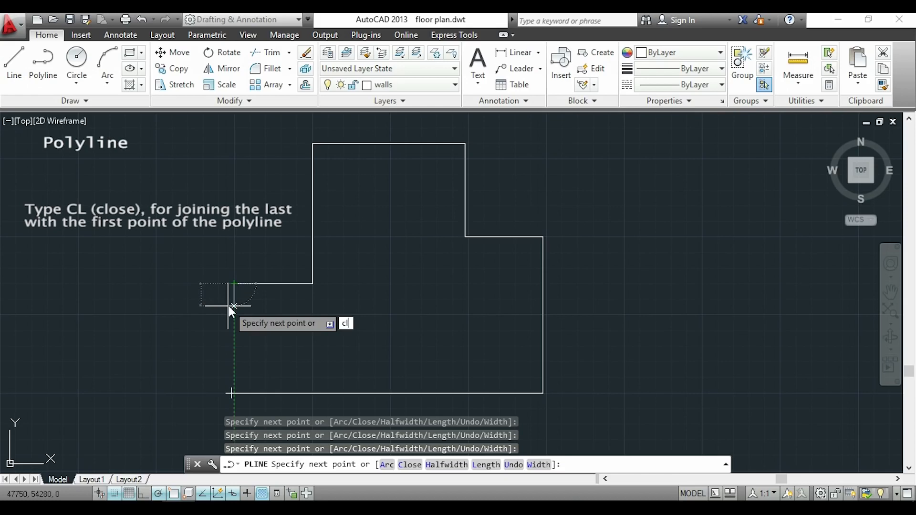
{"action": "key", "text": "Return"}
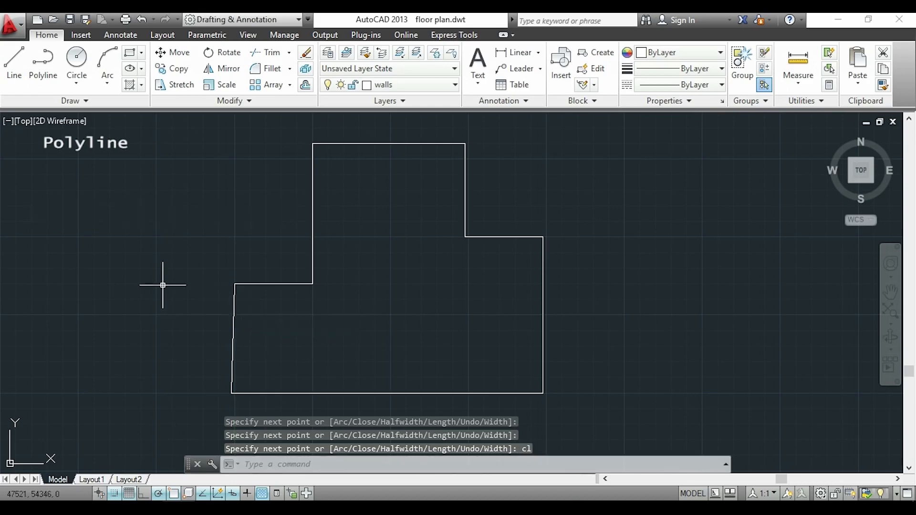
{"action": "left_click", "coordinate": [314, 256]}
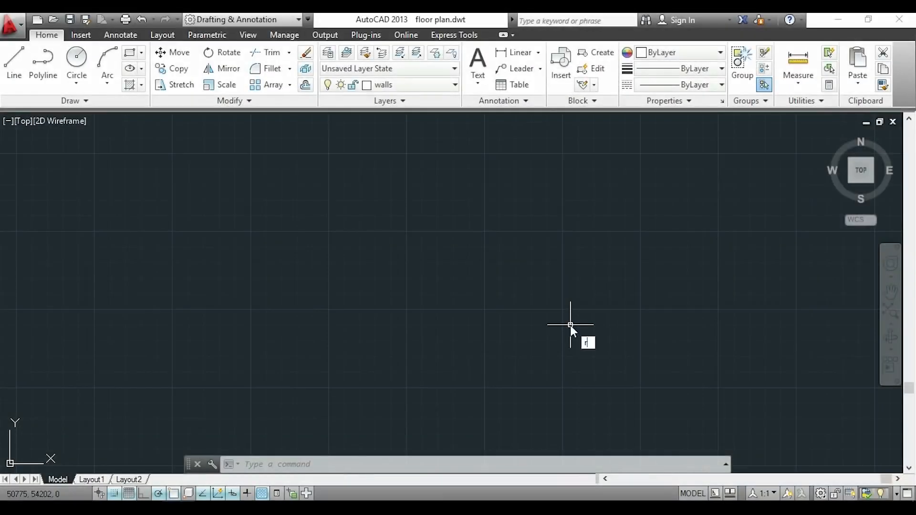
- Draw a rectangle 300 units wide and 500 units tall from a freely picked first corner
{"action": "type", "text": "EC"}
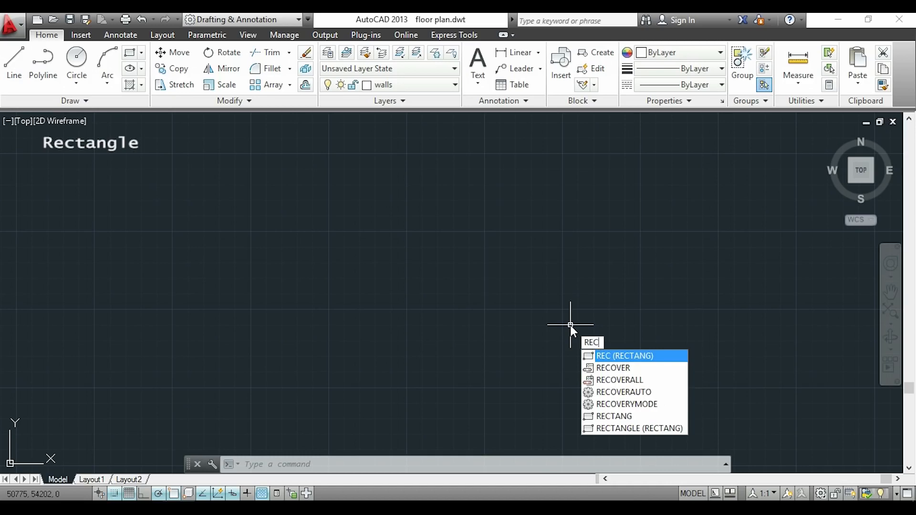
{"action": "key", "text": "Return"}
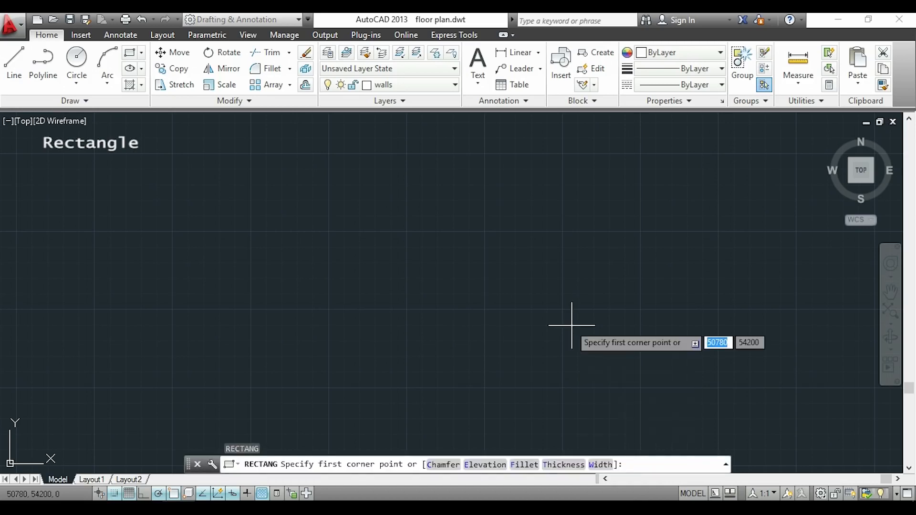
{"action": "left_click", "coordinate": [207, 346]}
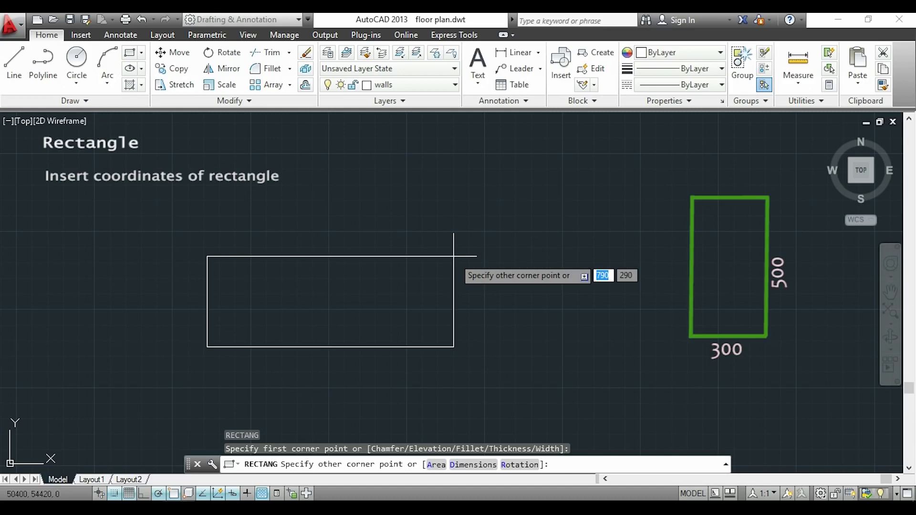
{"action": "type", "text": "300"}
{"action": "key", "text": "Tab"}
{"action": "type", "text": "500"}
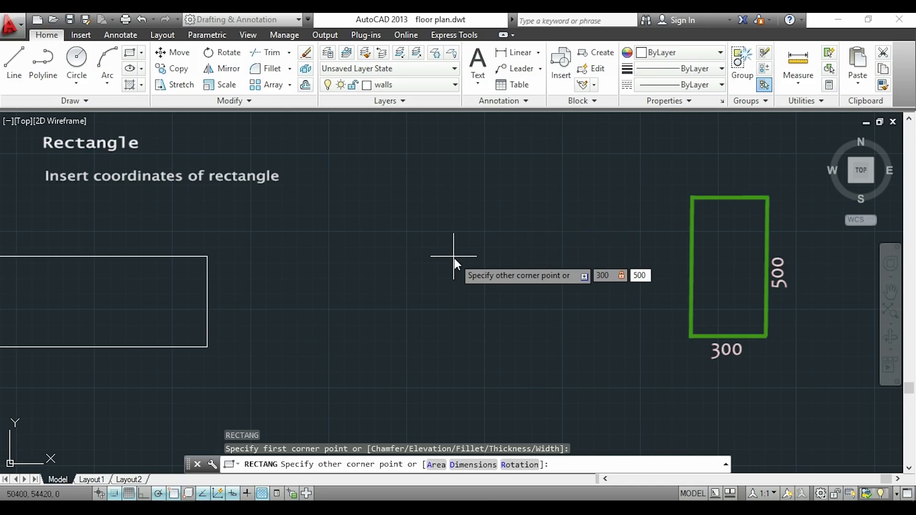
{"action": "key", "text": "Return"}
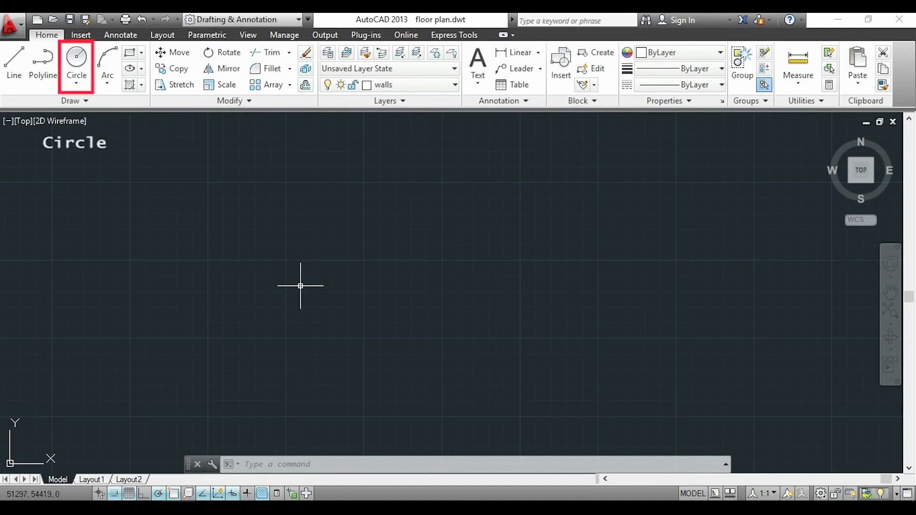
- Draw a circle with a radius of 250 units and show the available circle construction methods
{"action": "type", "text": "C"}
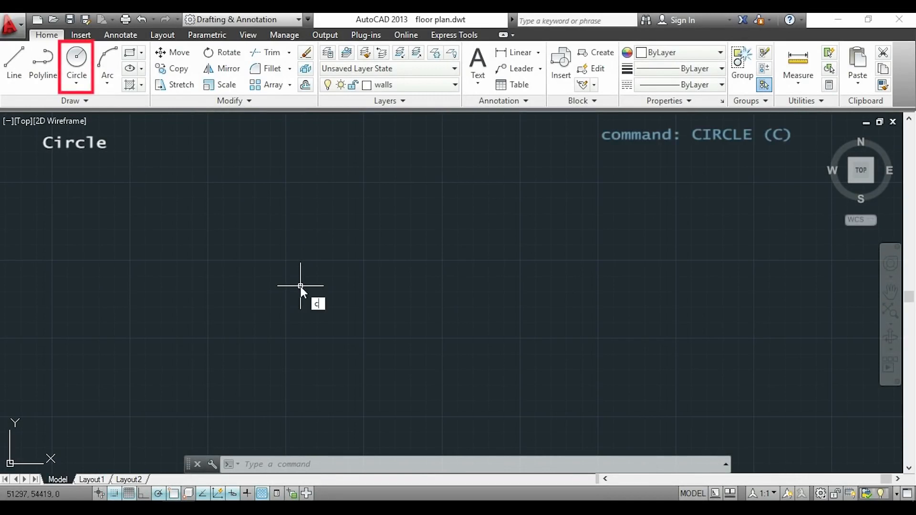
{"action": "key", "text": "Return"}
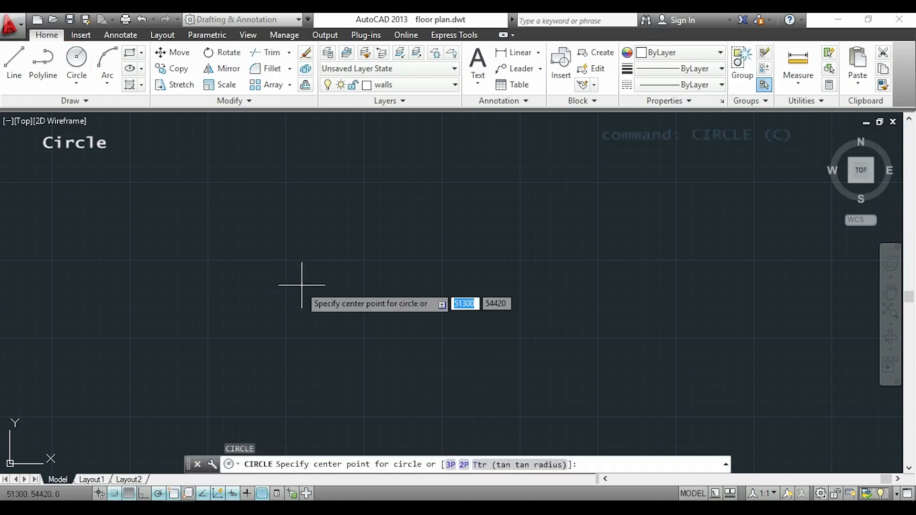
{"action": "left_click", "coordinate": [363, 260]}
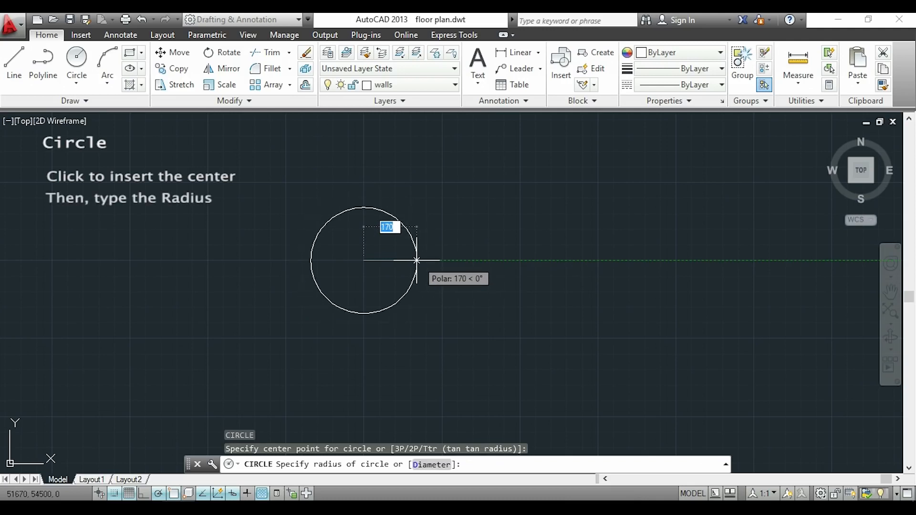
{"action": "type", "text": "250"}
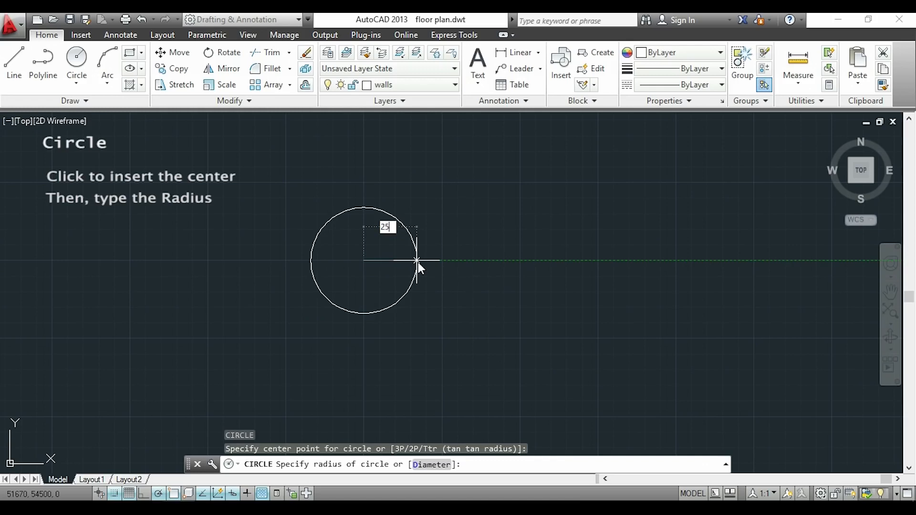
{"action": "key", "text": "Return"}
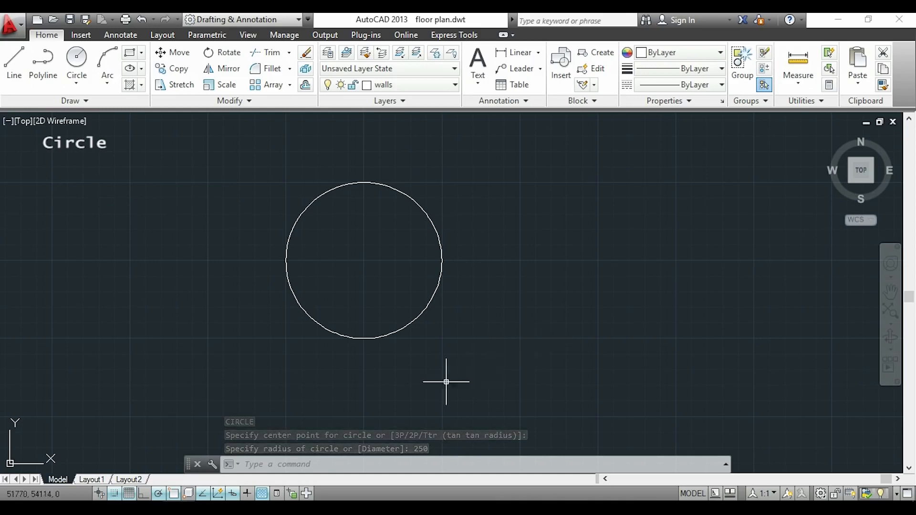
{"action": "left_click", "coordinate": [76, 85]}
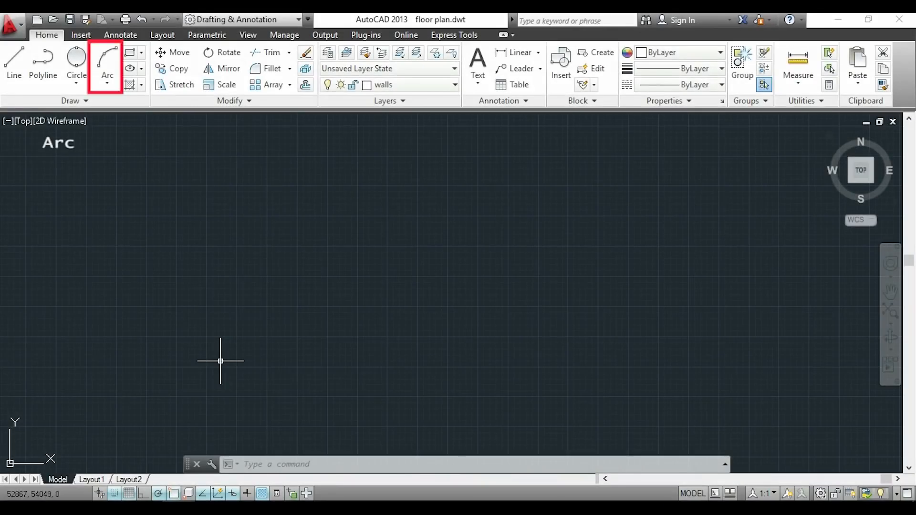
- Draw a three-point arc rising to the right, about 1800 units wide and 1000 units tall, and check the other arc construction methods
{"action": "type", "text": "A"}
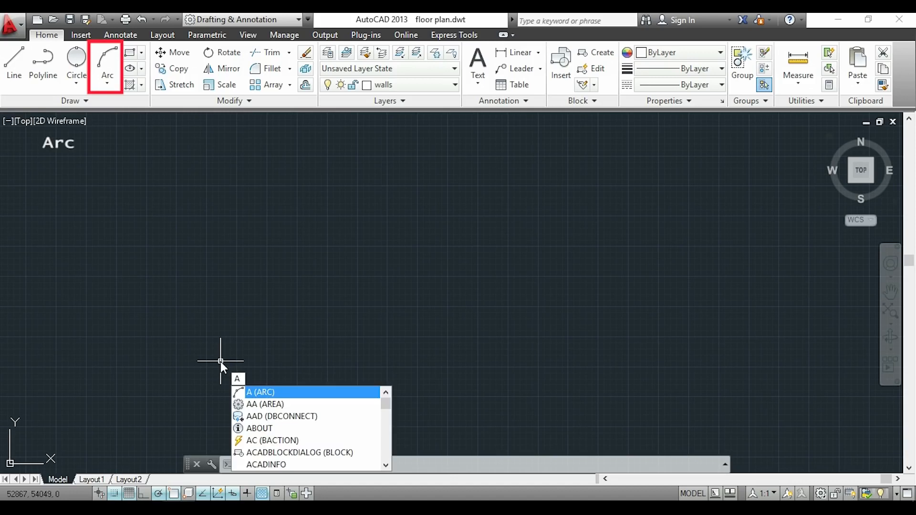
{"action": "key", "text": "Return"}
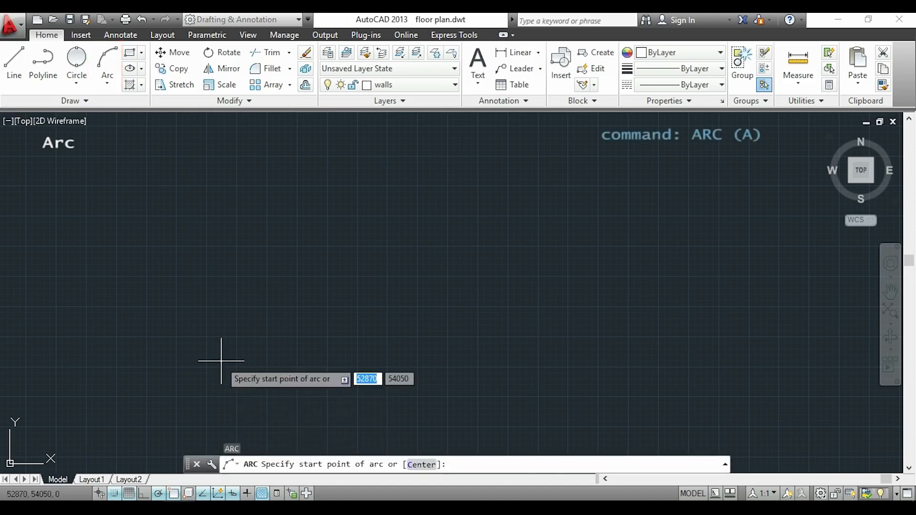
{"action": "left_click", "coordinate": [221, 361]}
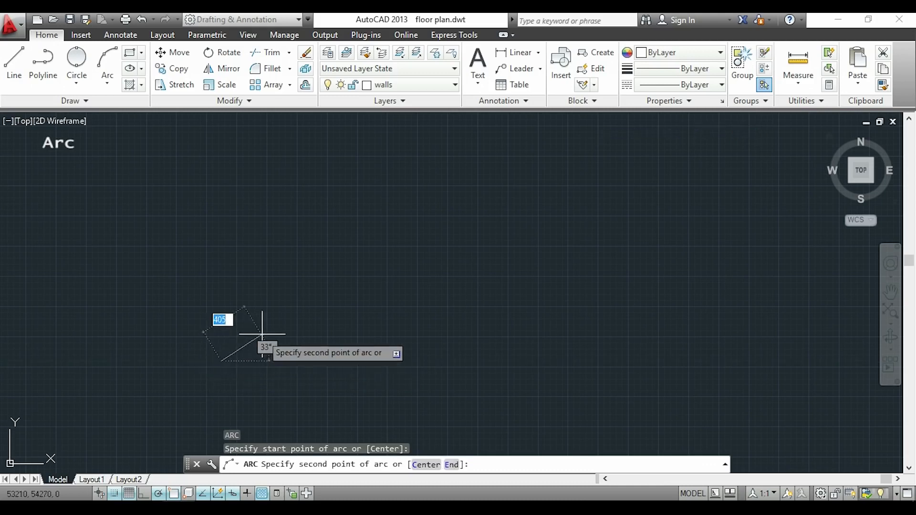
{"action": "left_click", "coordinate": [302, 273]}
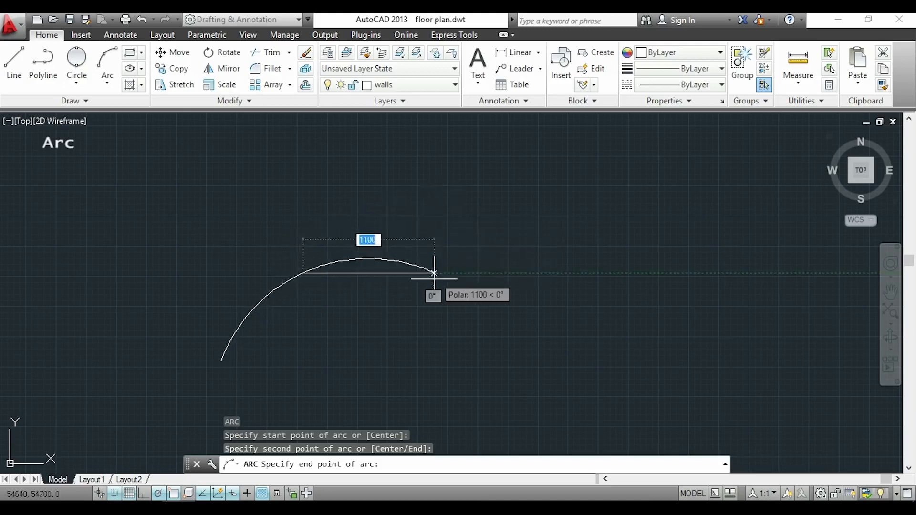
{"action": "left_click", "coordinate": [436, 241]}
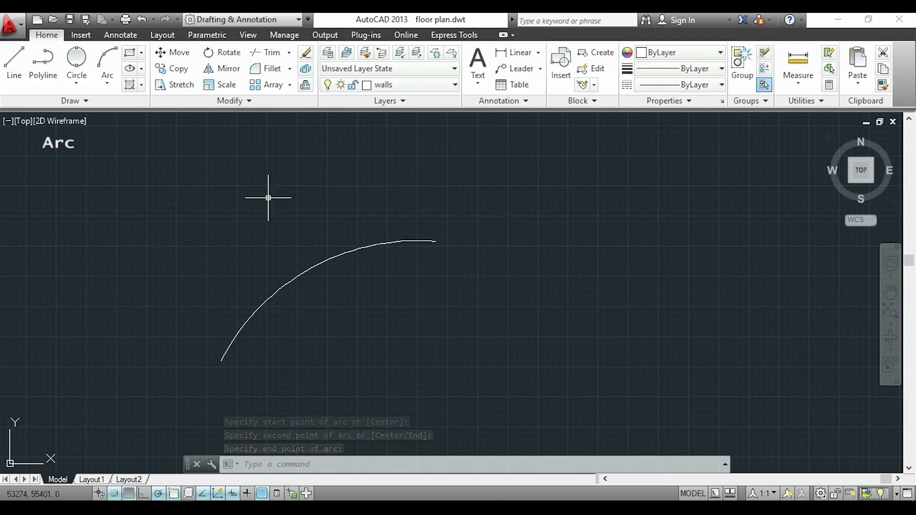
{"action": "left_click", "coordinate": [111, 85]}
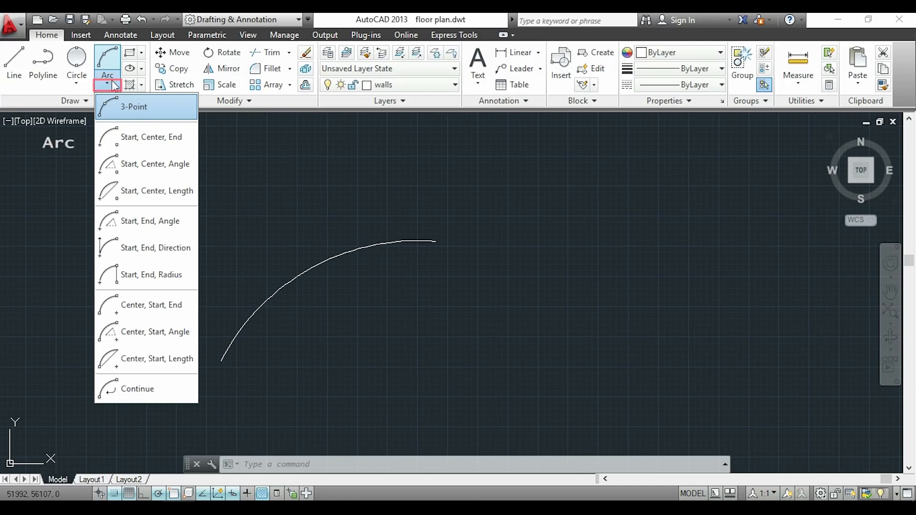
{"action": "left_click", "coordinate": [112, 86]}
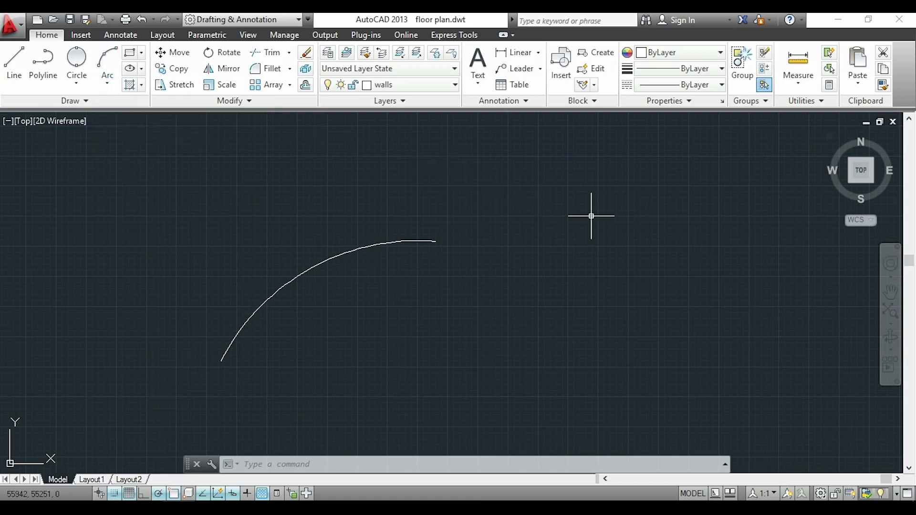